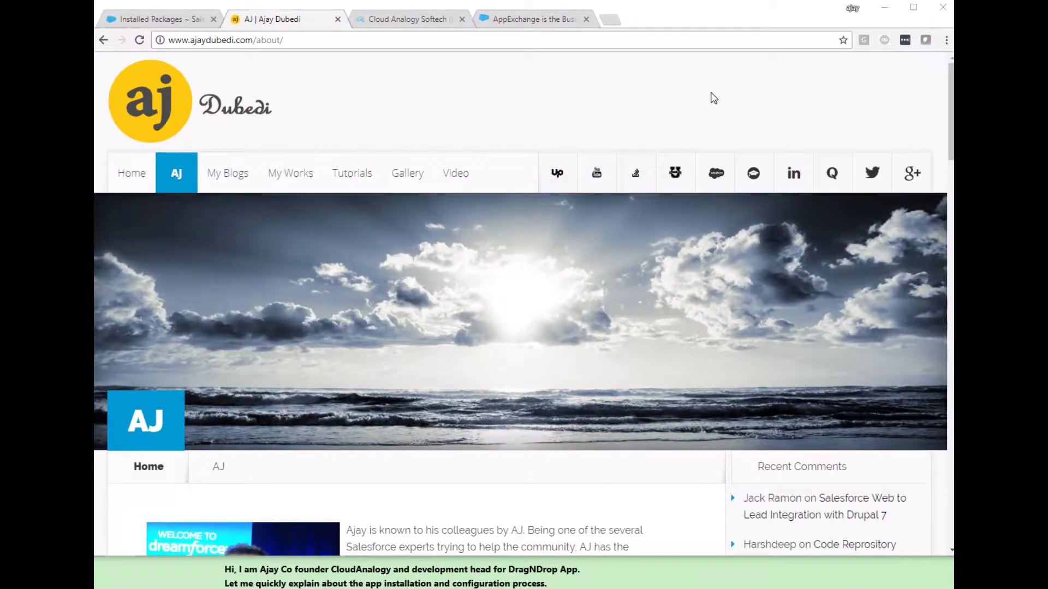
- View the Drag n Drop product page on the Cloud Analogy site, then return to AppExchange
scroll(553, 245, "down", 5)
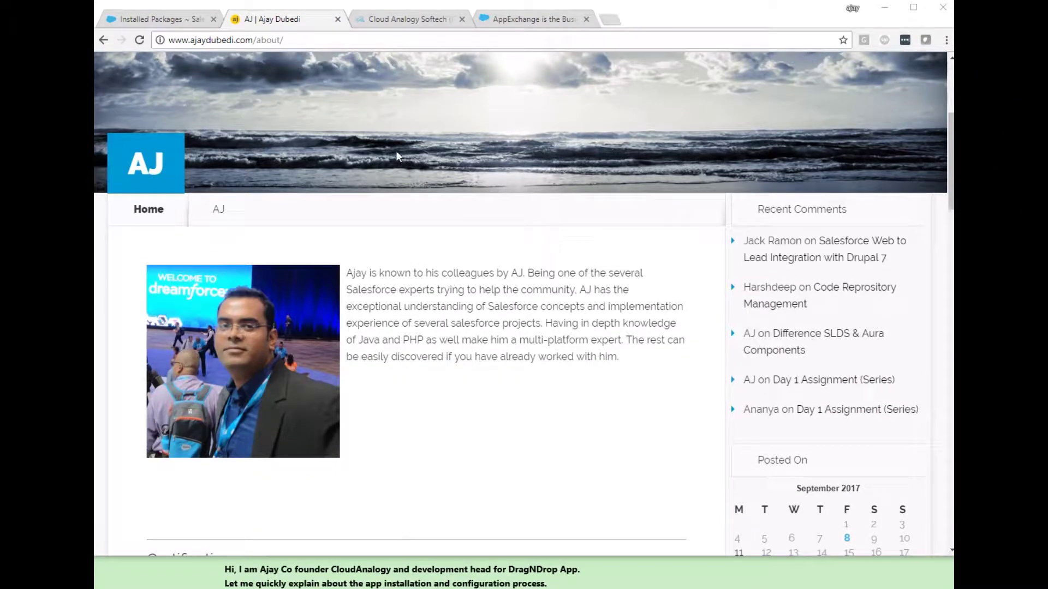
left_click(410, 19)
mouse_move(706, 77)
left_click(711, 113)
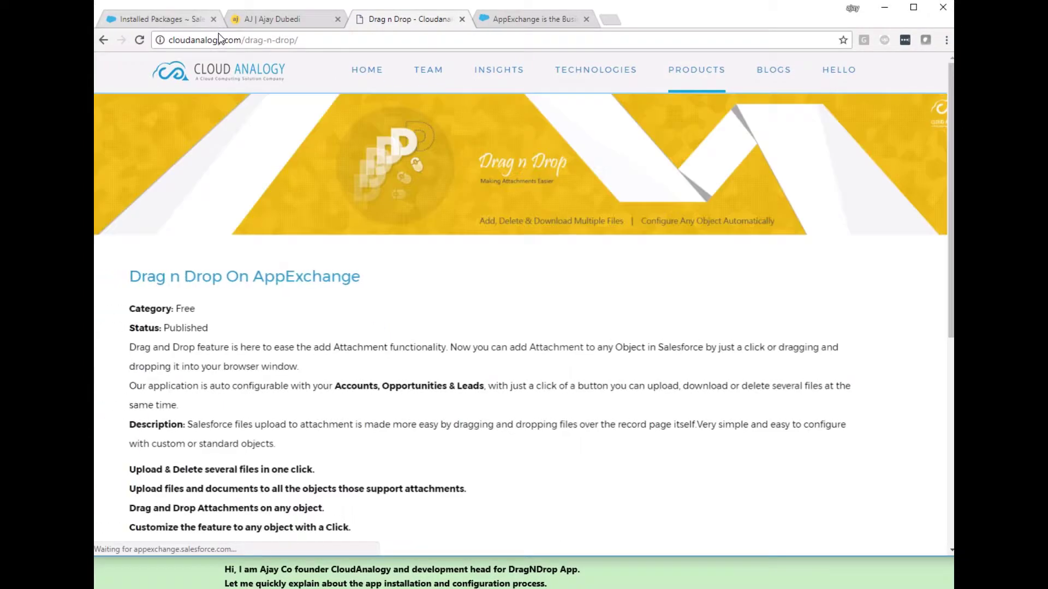
double_click(220, 41)
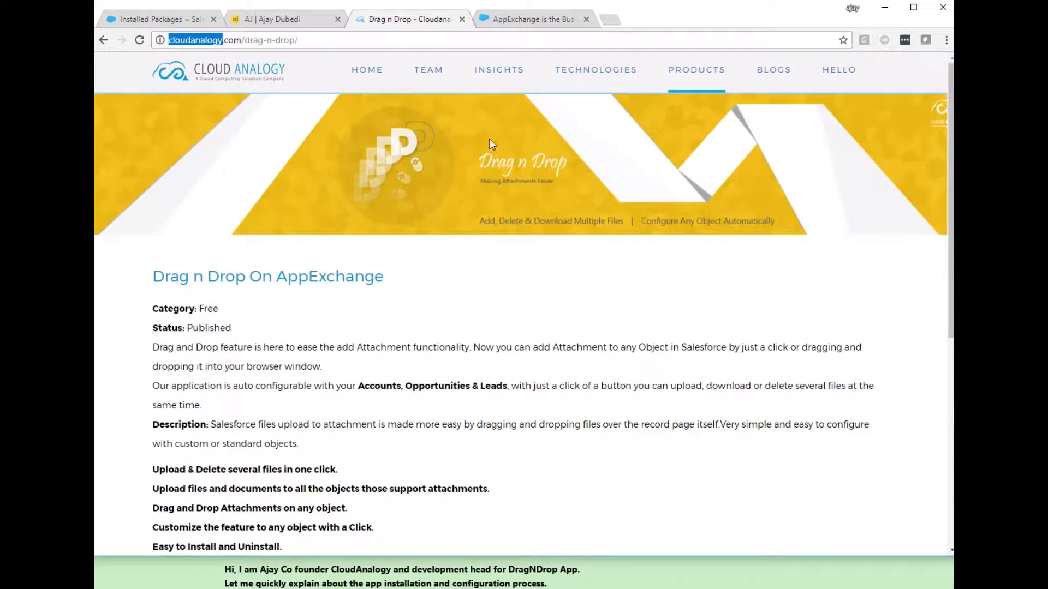
left_click(579, 20)
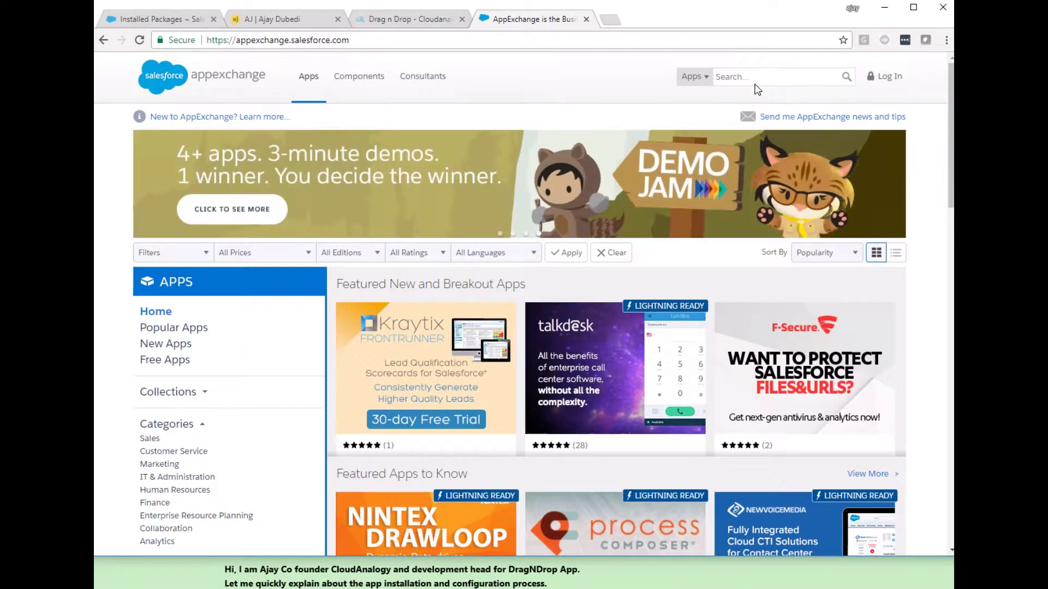
- Search AppExchange for 'dragndrop'
left_click(756, 83)
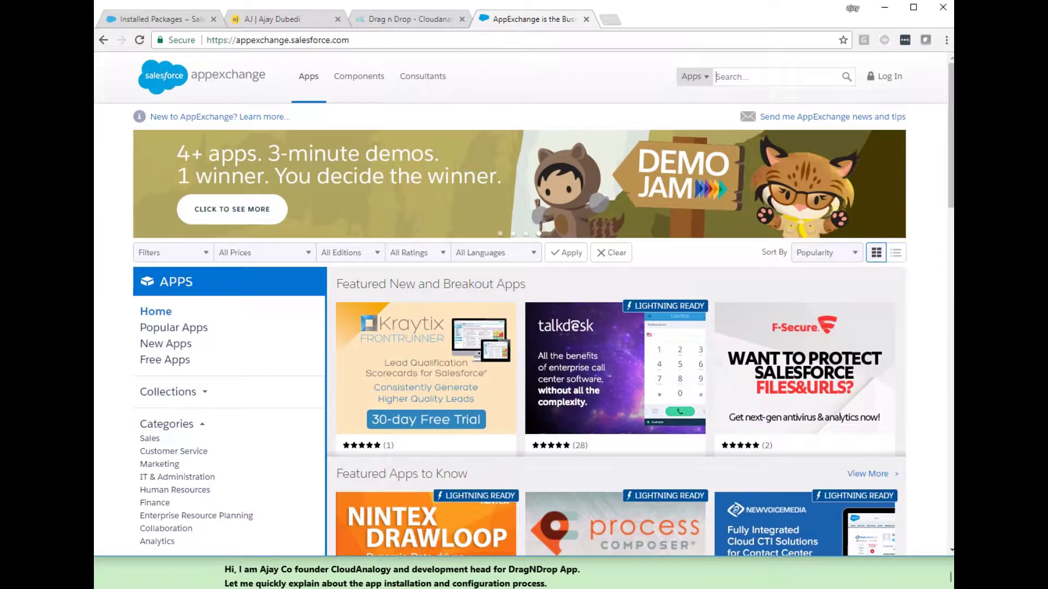
left_click(414, 584)
scroll(415, 583, "down", 2)
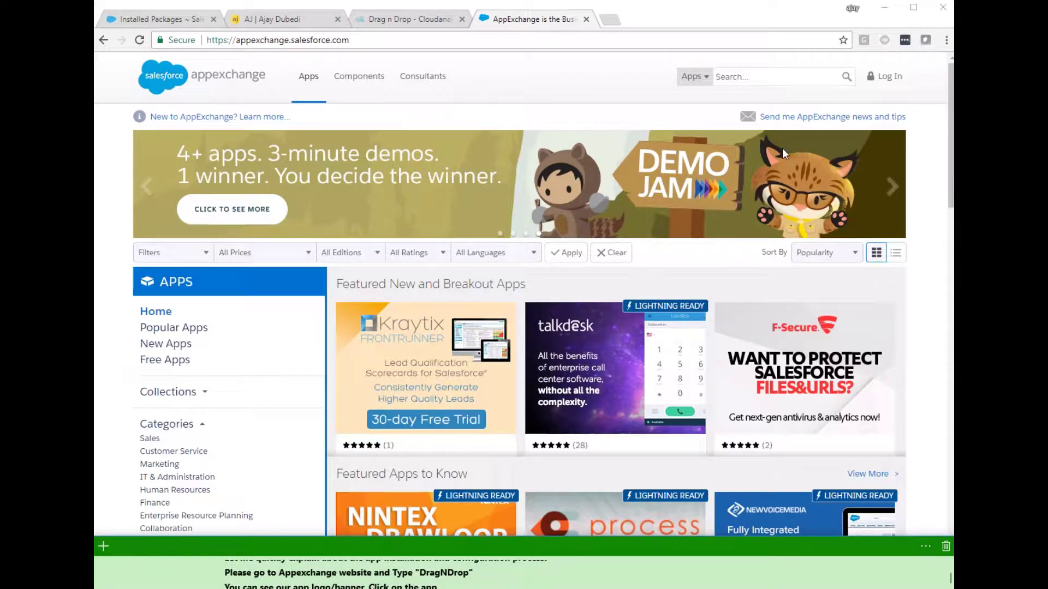
left_click(764, 84)
type("dragndrop")
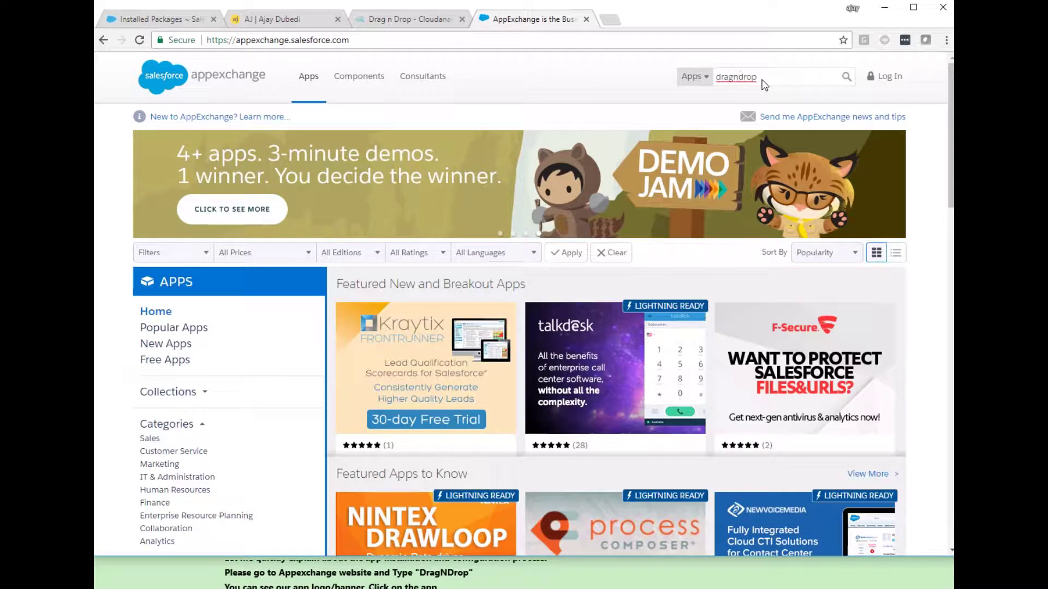
key("Return")
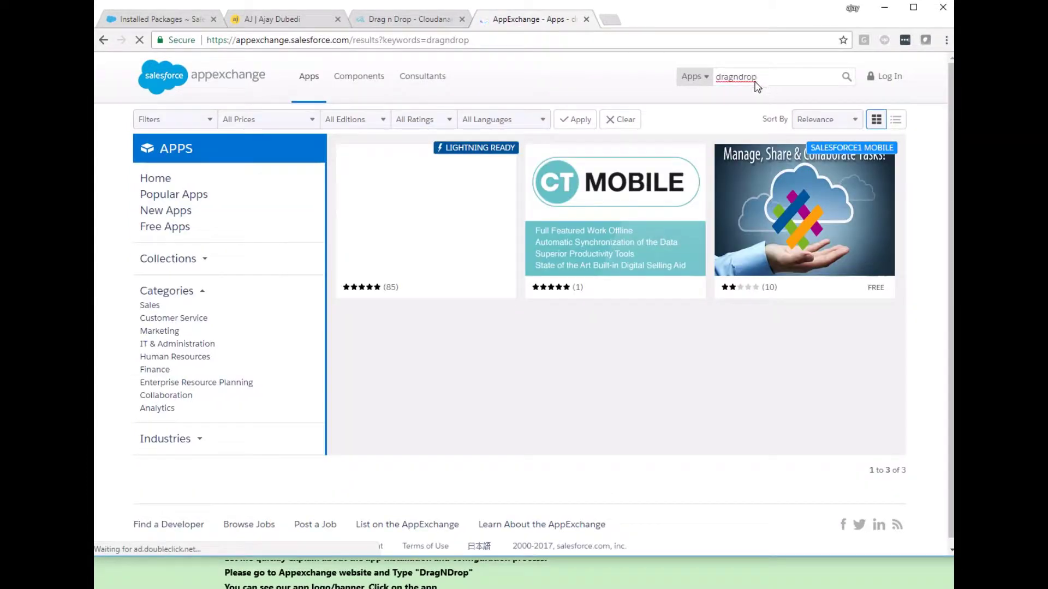
- Correct the search to 'drag n drop' and open the Drag n Drop by Cloud Analogy listing
left_click(736, 77)
left_click(740, 78)
key("End")
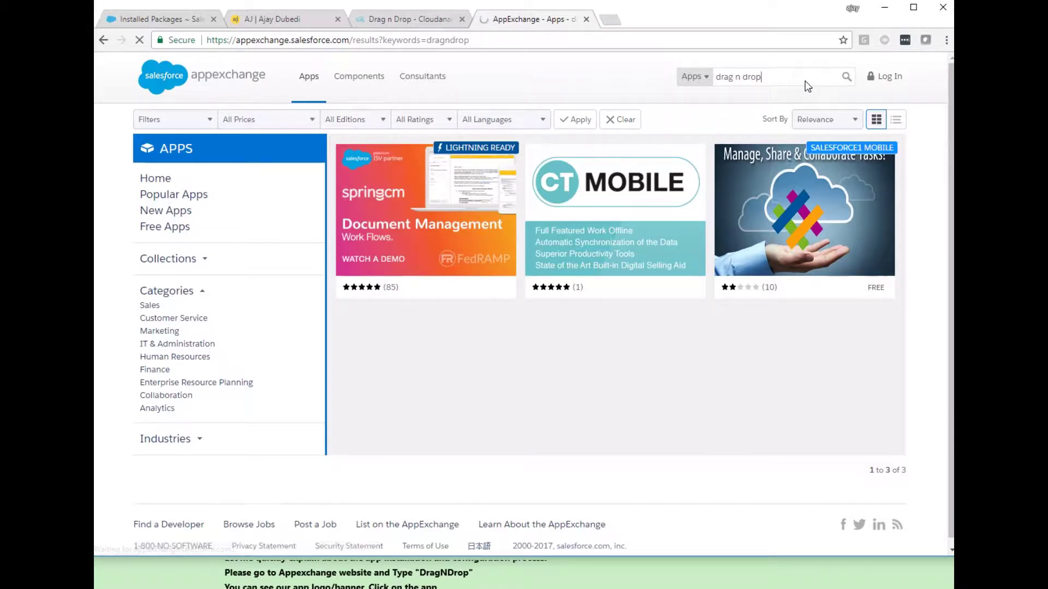
key("Return")
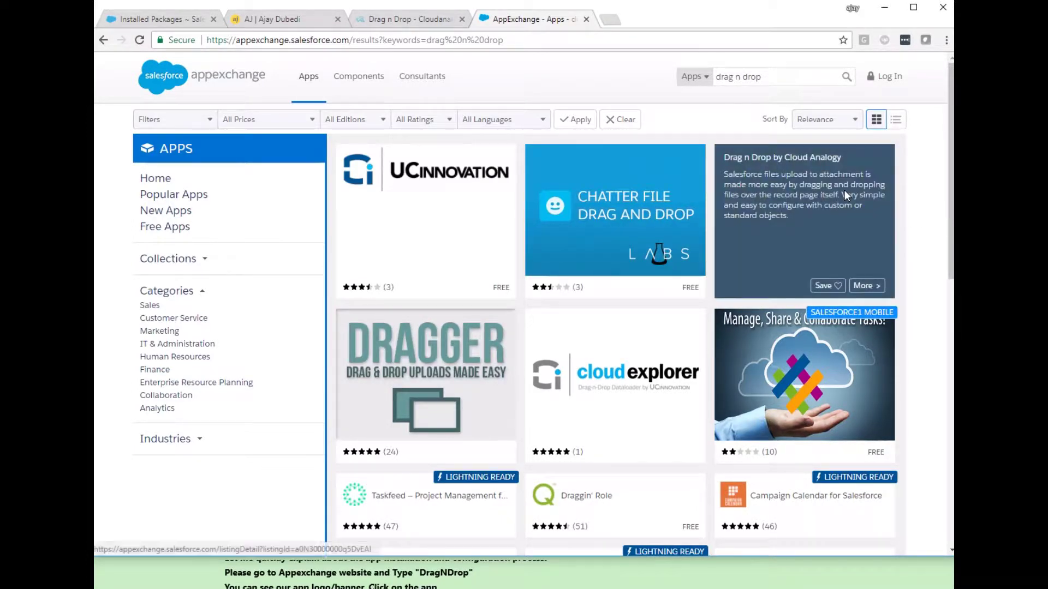
left_click(843, 190)
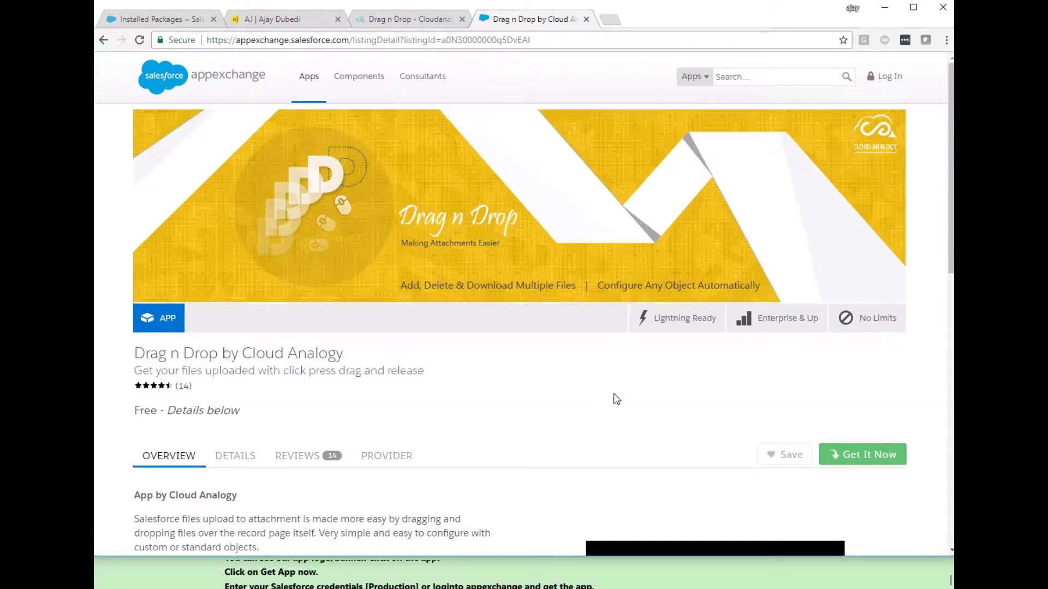
- Choose Get It Now on the Drag n Drop listing and log in to AppExchange
scroll(617, 399, "down", 3)
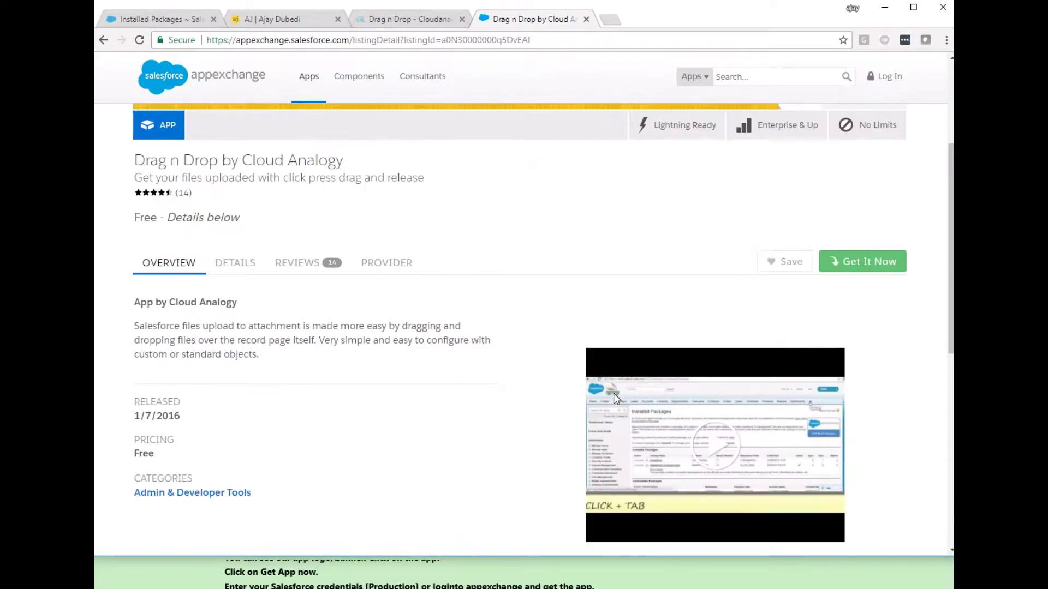
left_click(876, 267)
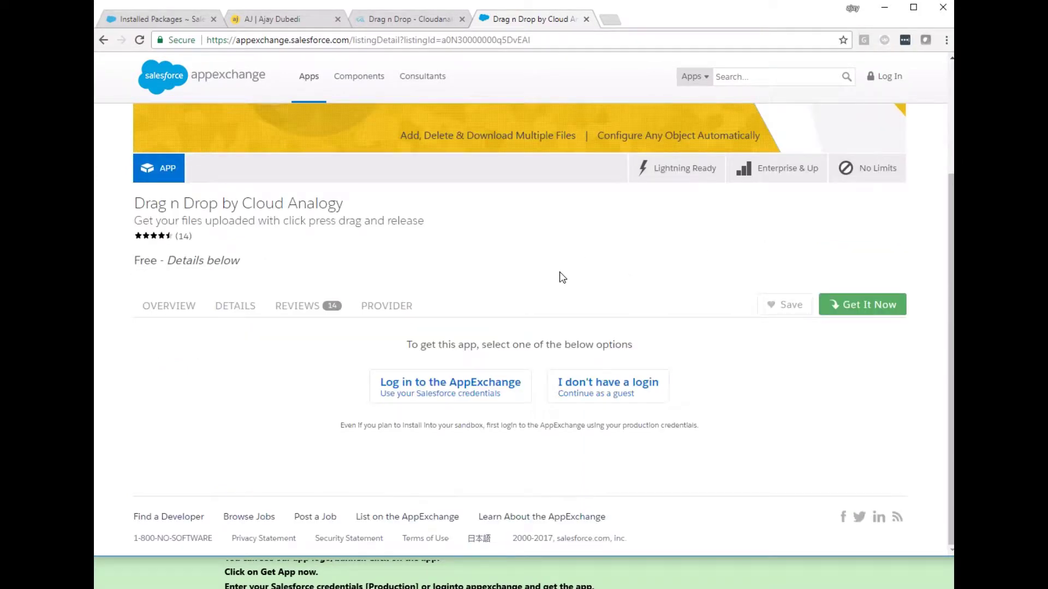
left_click(485, 393)
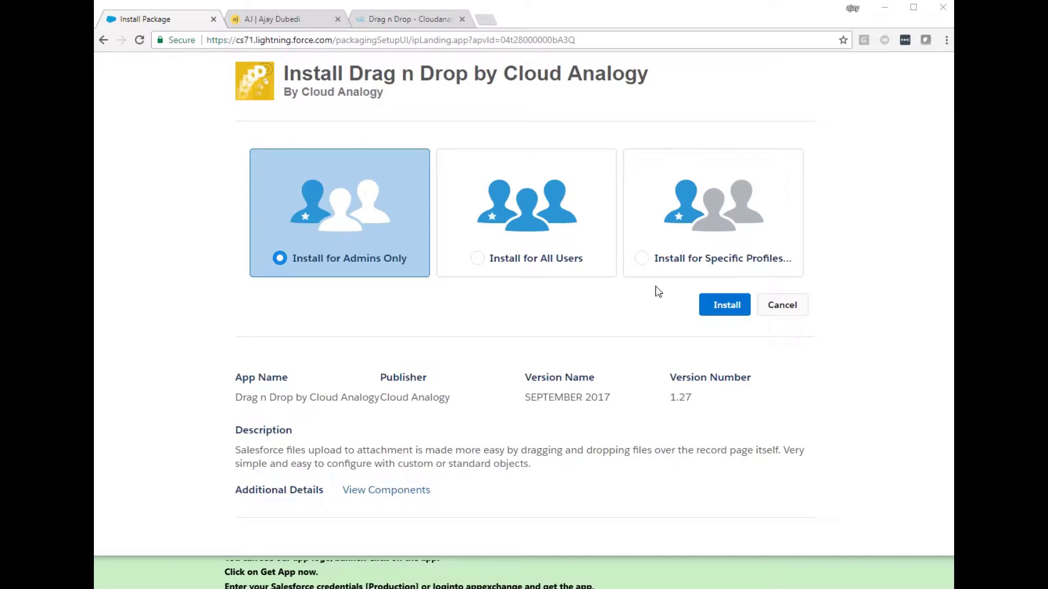
- Install Drag n Drop 1.27 for admins only and return to Installed Packages
left_click(643, 258)
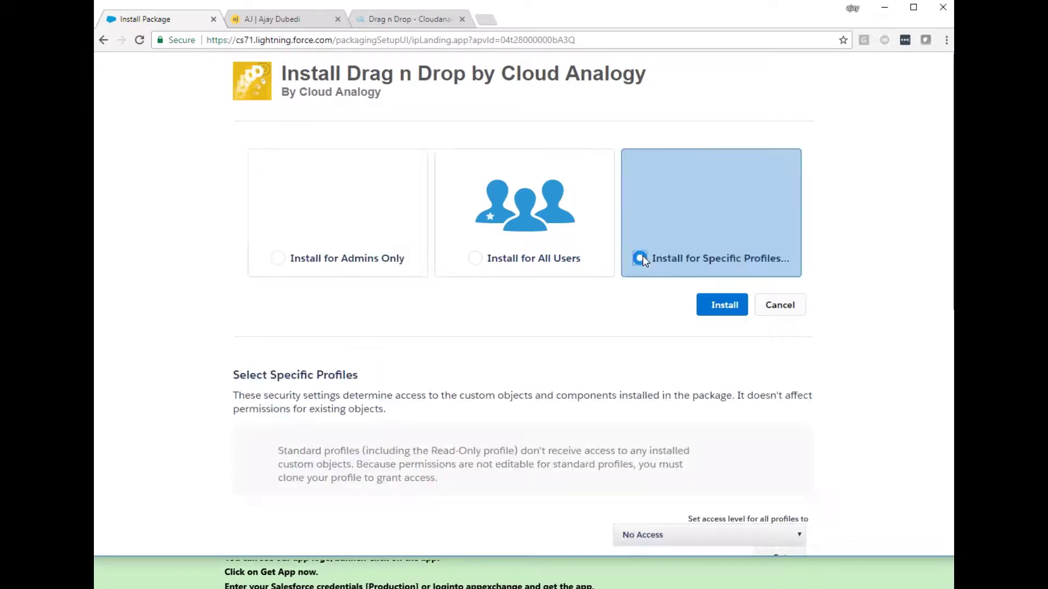
left_click(475, 260)
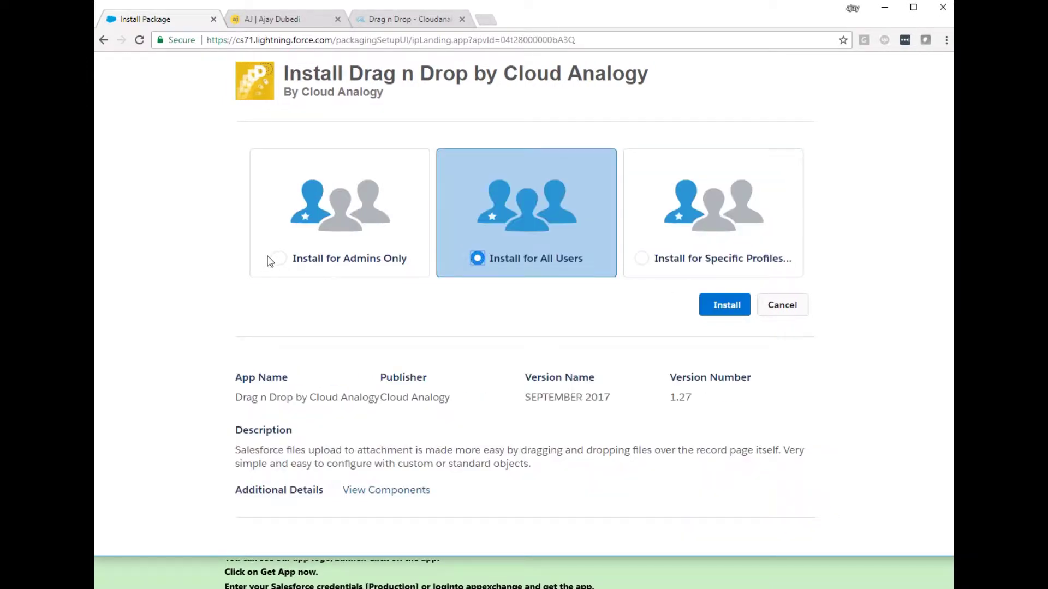
left_click(284, 259)
left_click(724, 304)
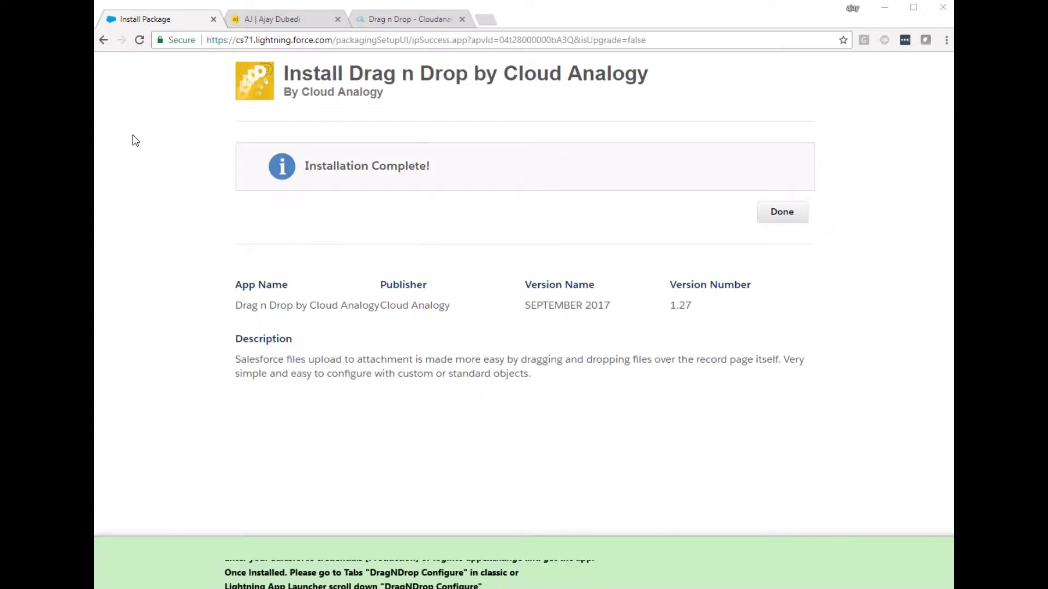
left_click(790, 213)
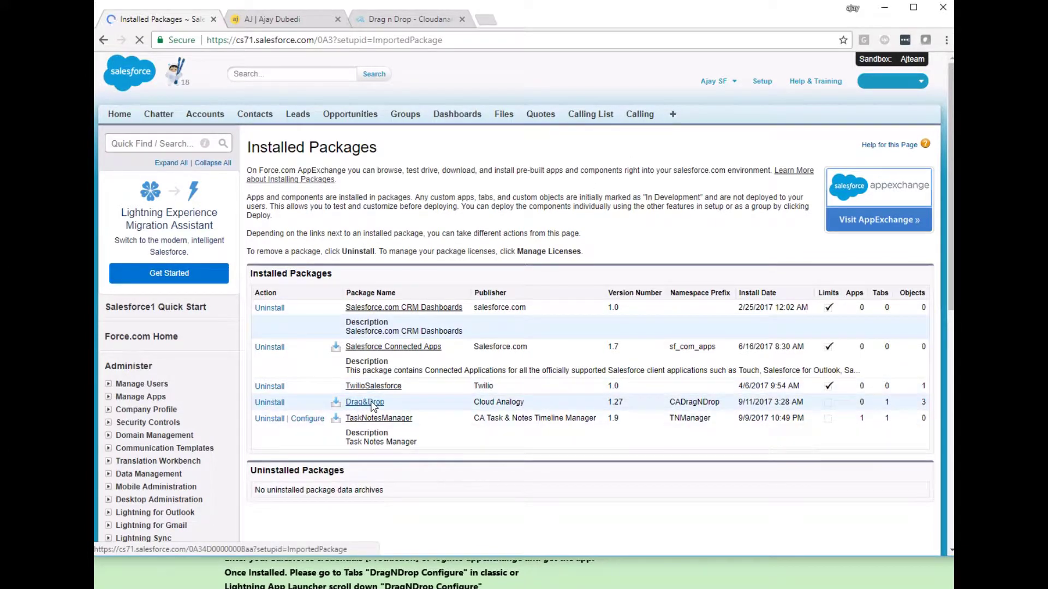
- Open Drag&Drop Configure from the All Tabs list
left_click(673, 113)
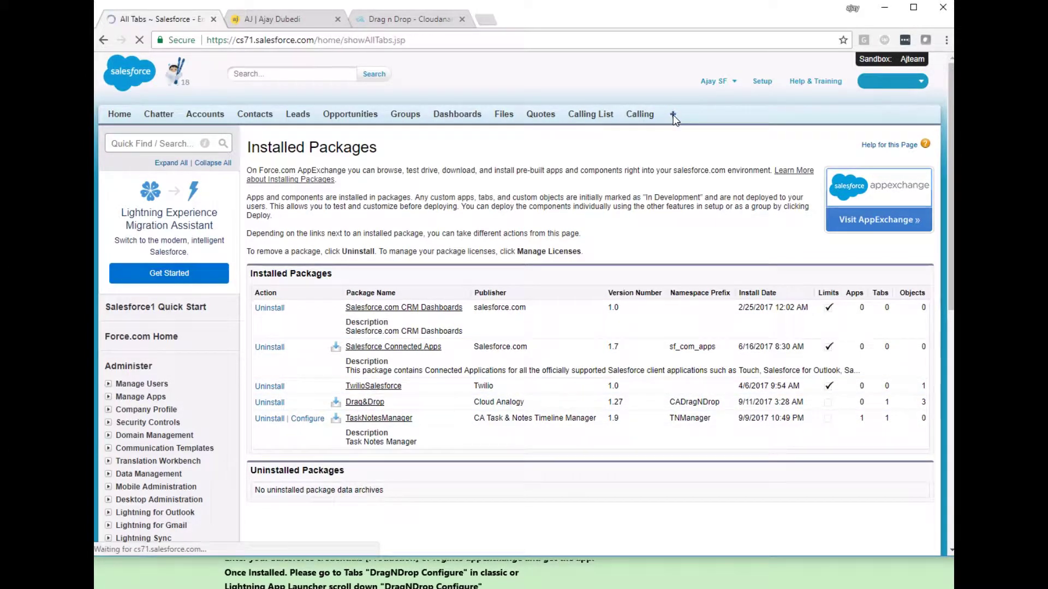
scroll(406, 273, "down", 2)
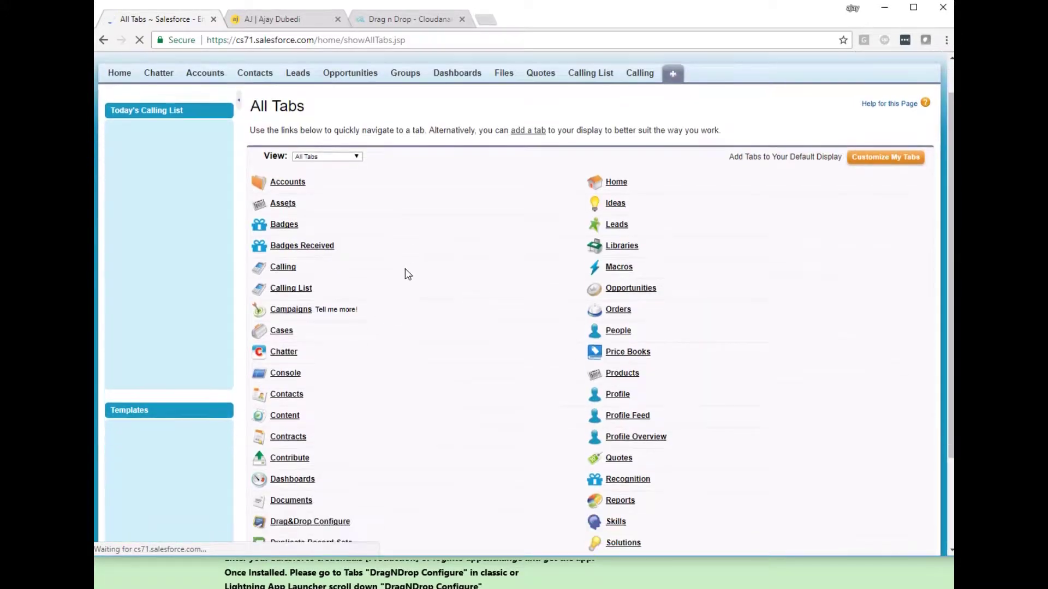
scroll(407, 273, "down", 1)
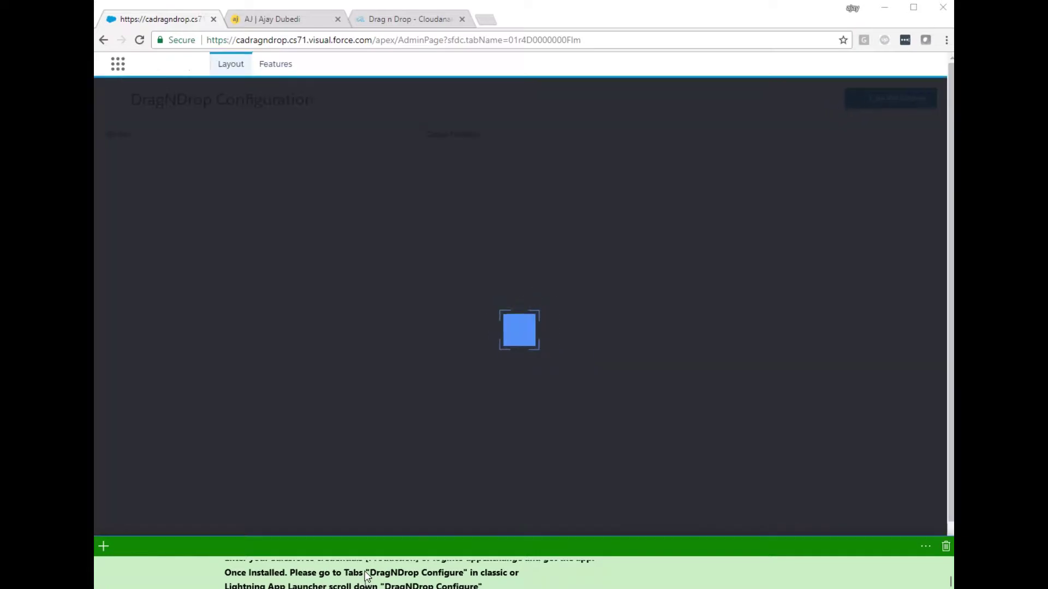
- Switch on the DragNDrop toggle for the Account object on the Layout tab
scroll(367, 577, "down", 2)
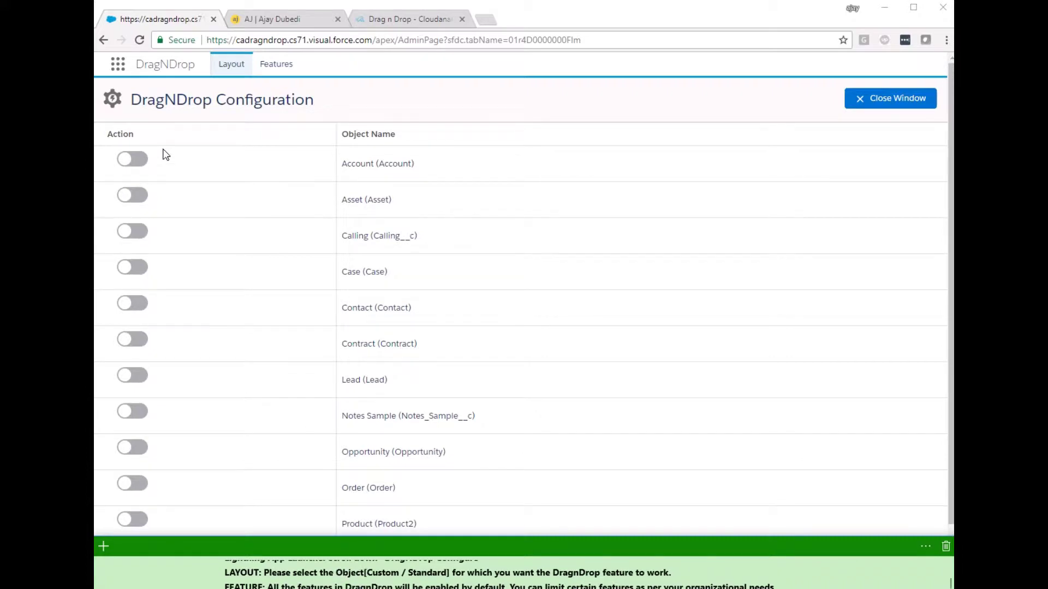
left_click(137, 161)
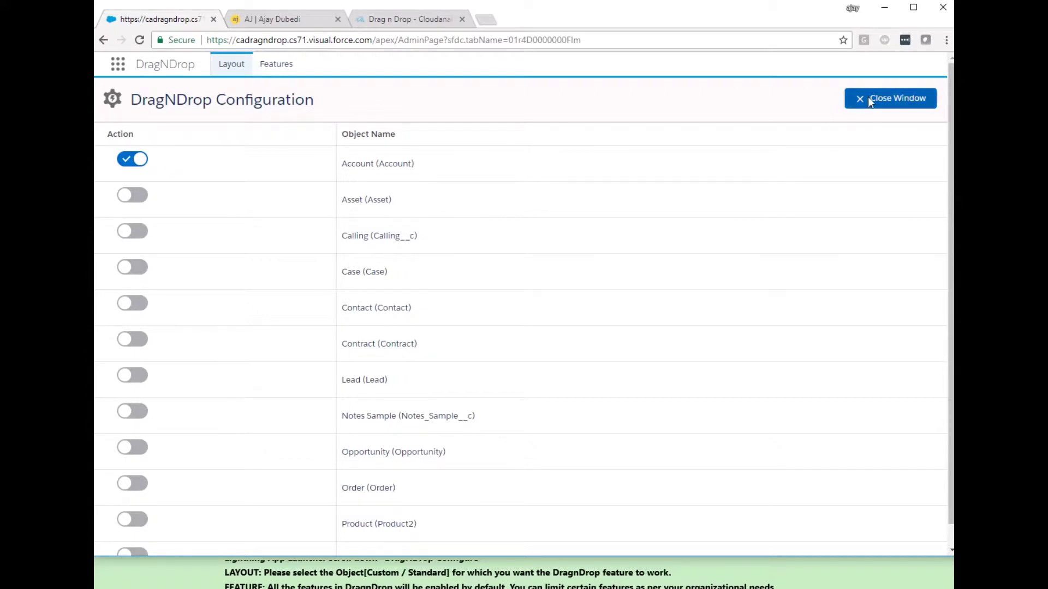
scroll(317, 222, "down", 1)
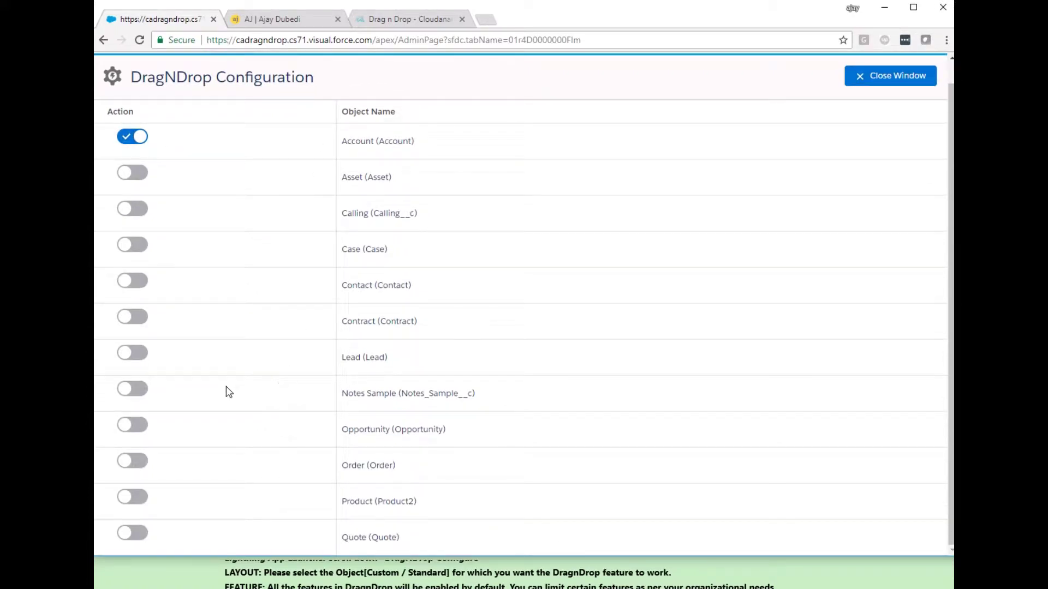
scroll(484, 281, "up", 1)
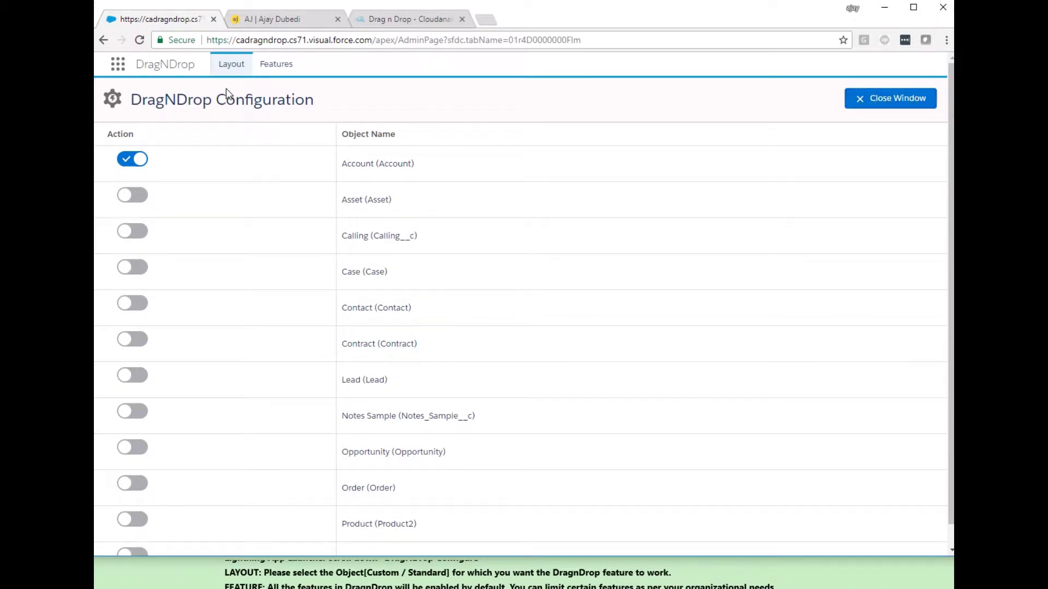
- In the feature settings, toggle the Related To column and Download action off and back on
left_click(287, 65)
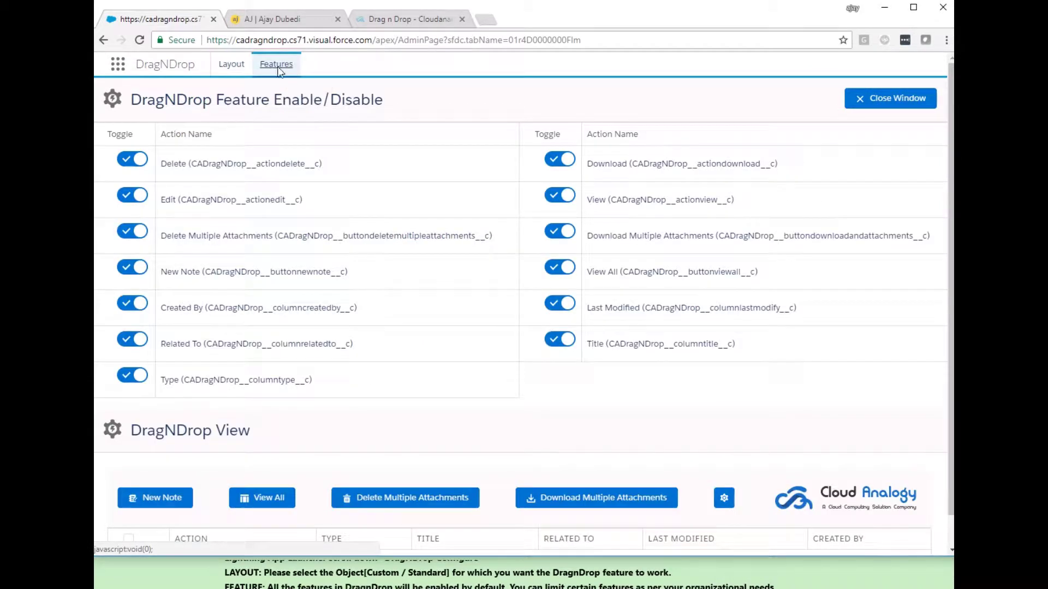
scroll(287, 347, "down", 1)
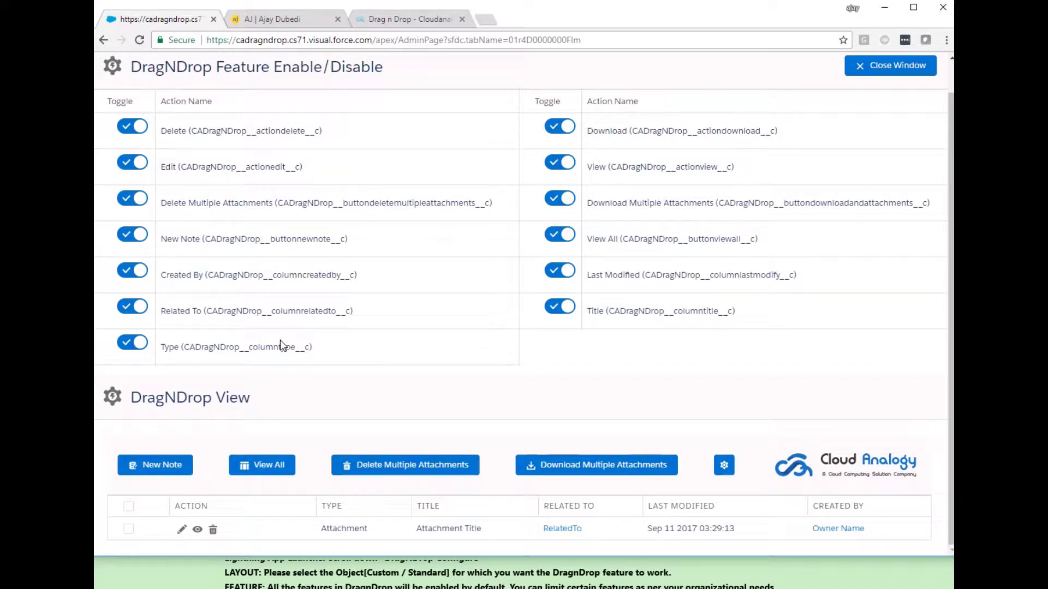
left_click(131, 309)
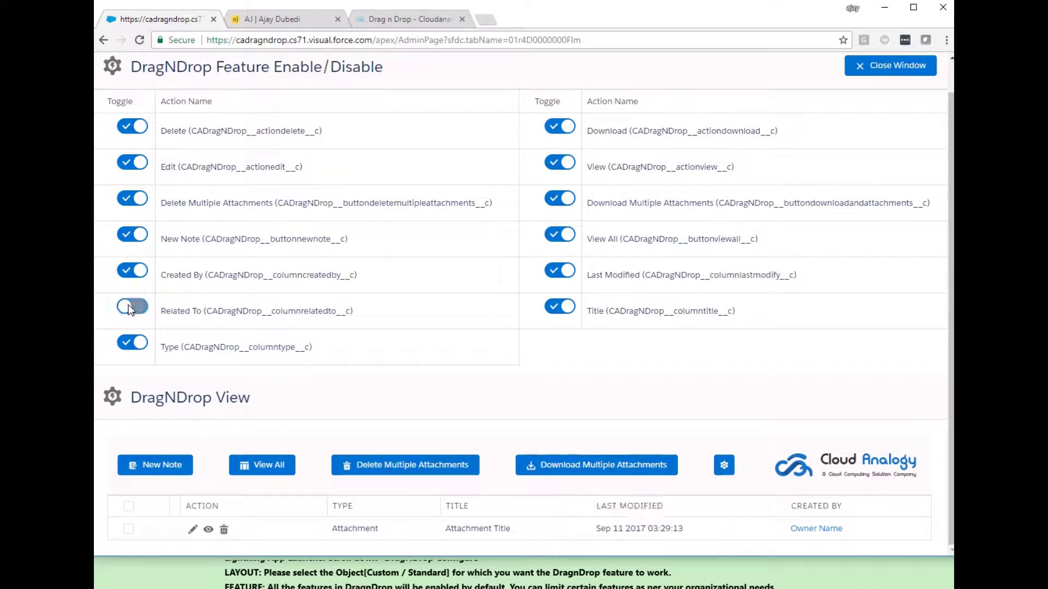
left_click(131, 307)
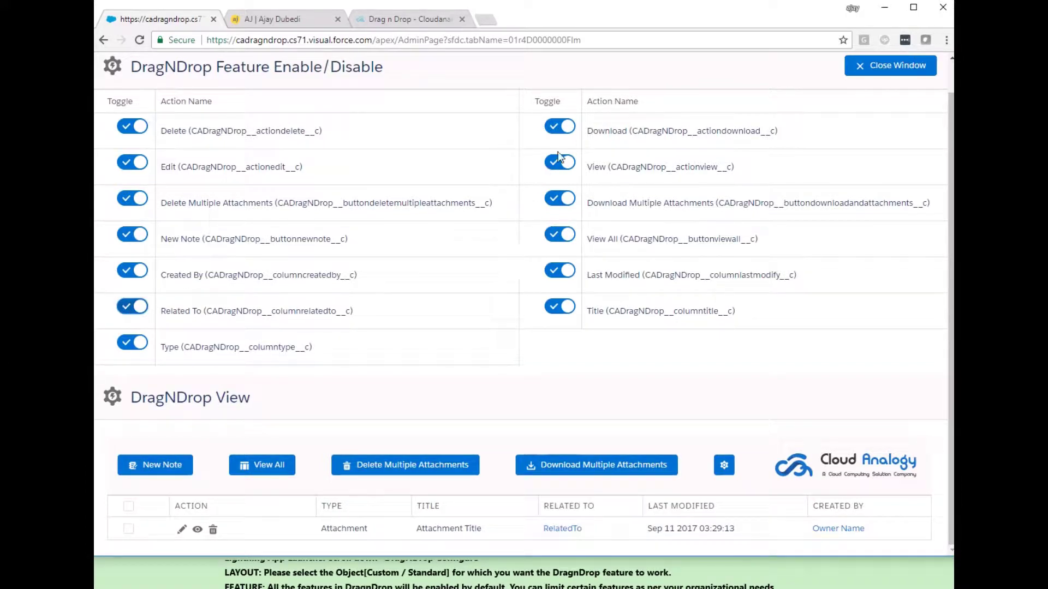
left_click(562, 130)
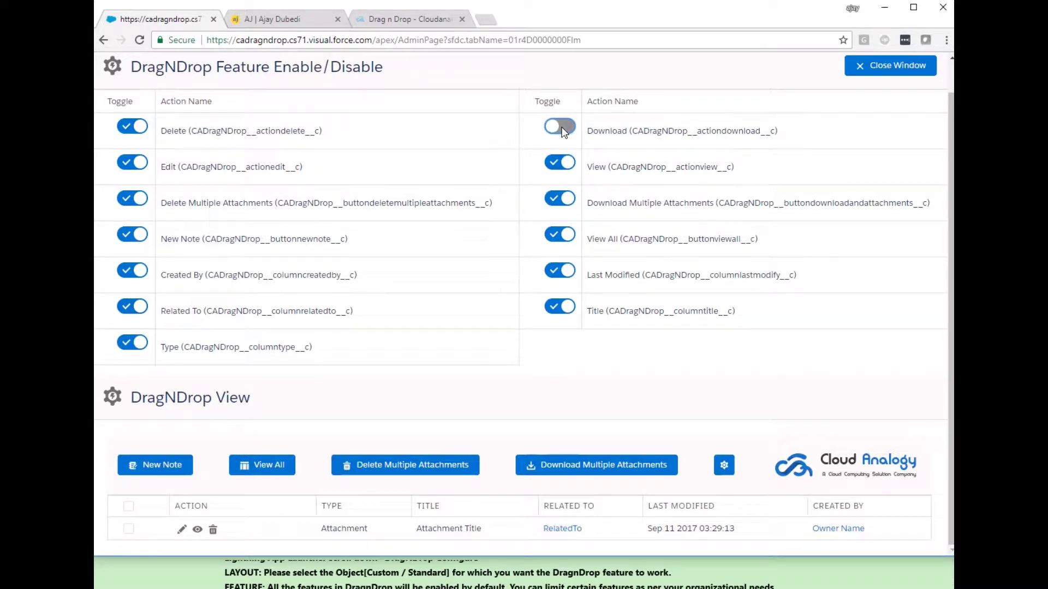
left_click(562, 129)
- Toggle Download Multiple Attachments and View All off and back on, then close the window
left_click(559, 200)
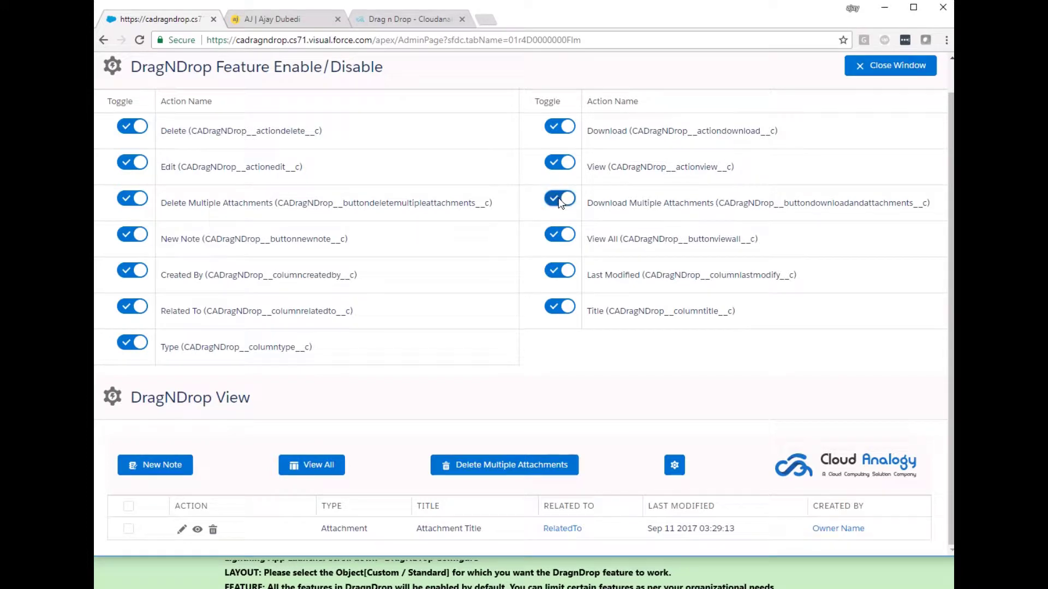
left_click(558, 200)
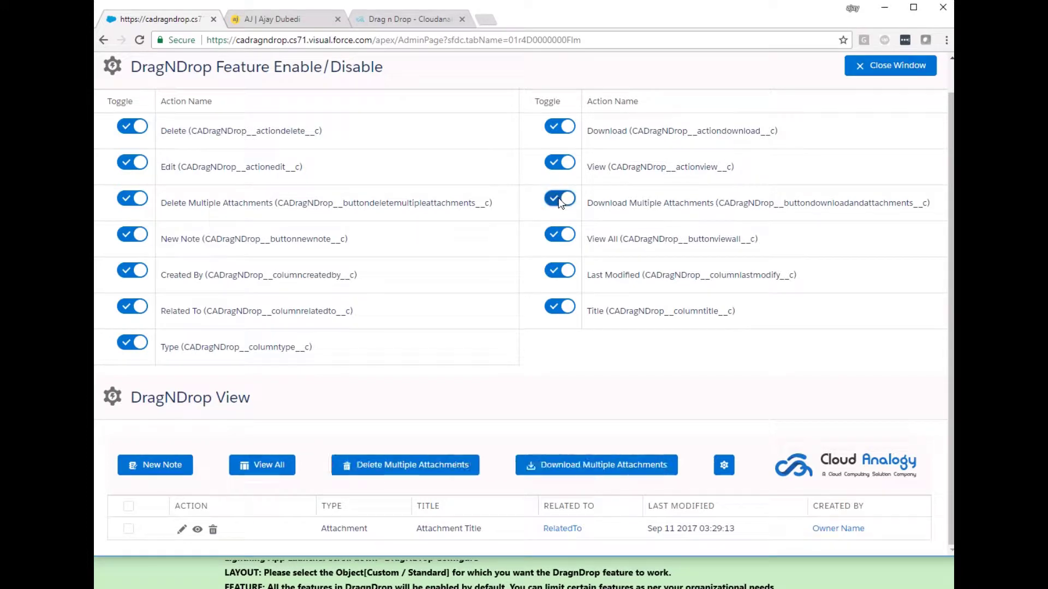
left_click(552, 236)
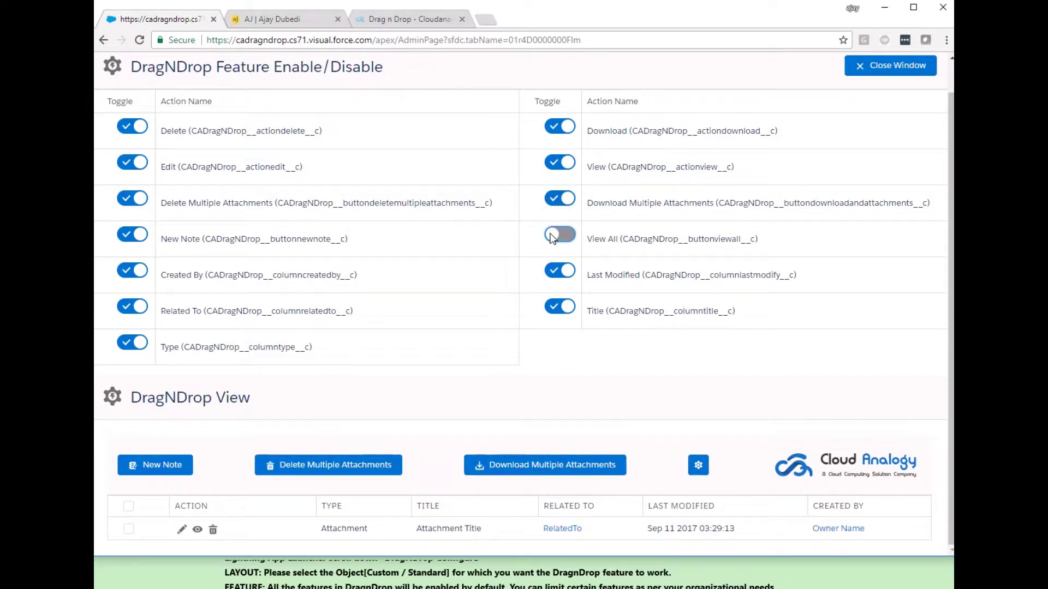
left_click(552, 237)
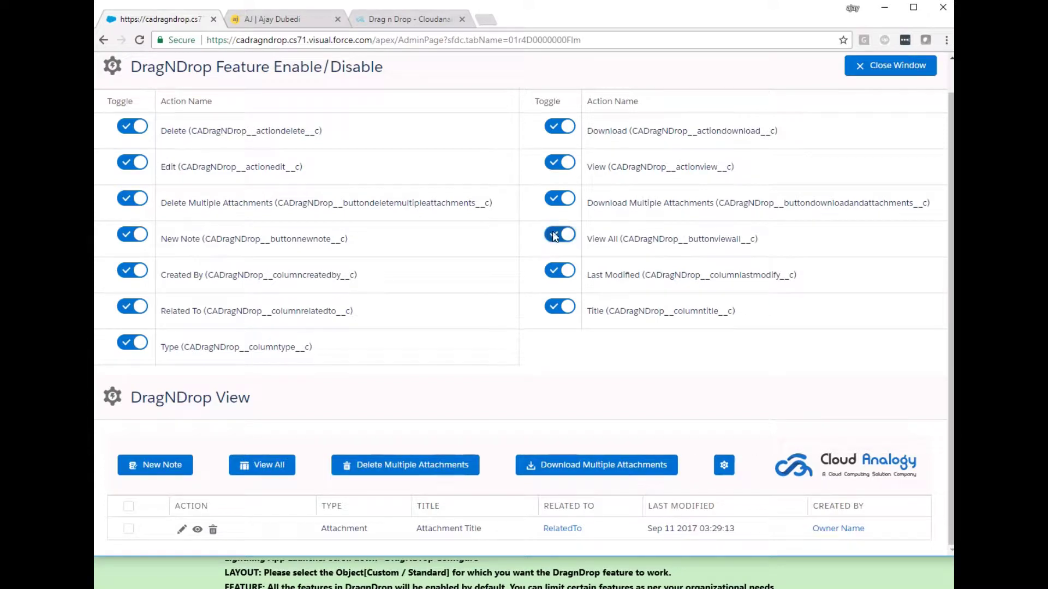
scroll(801, 158, "up", 1)
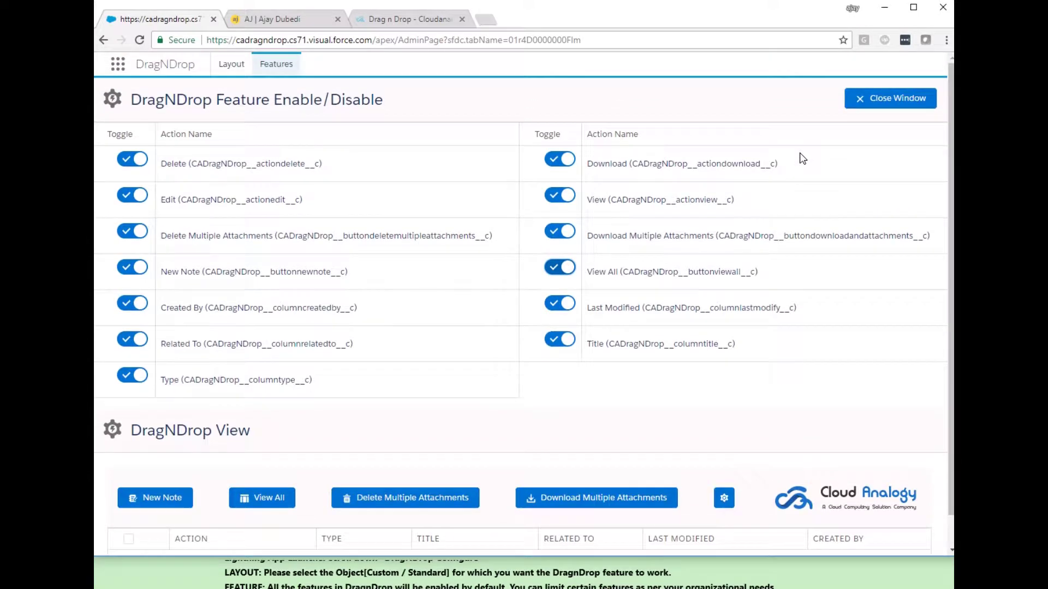
left_click(853, 98)
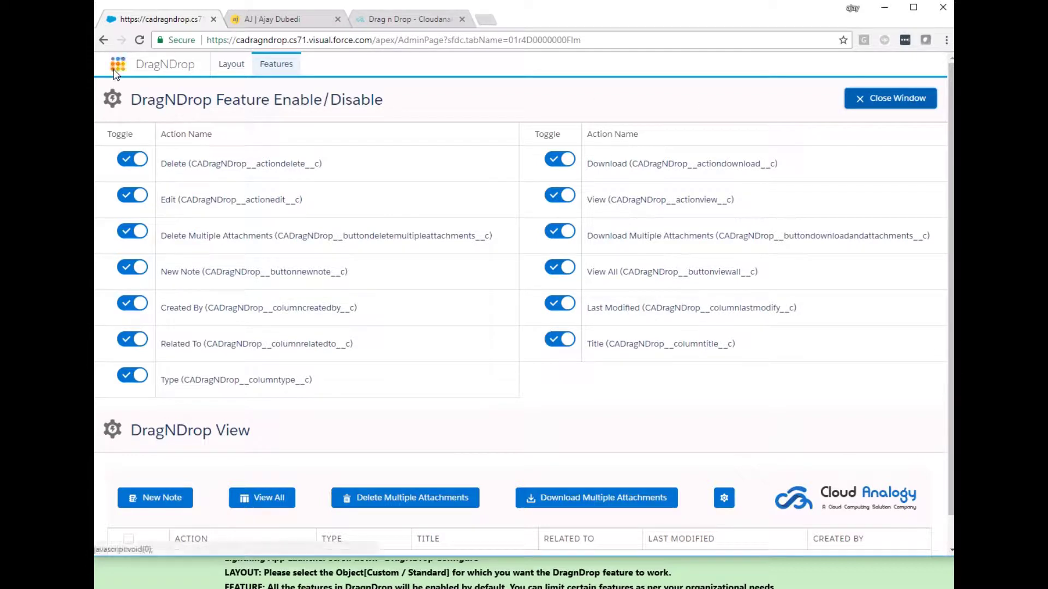
- Open testAccount from the Accounts home and bring up its page layout for editing
left_click(105, 41)
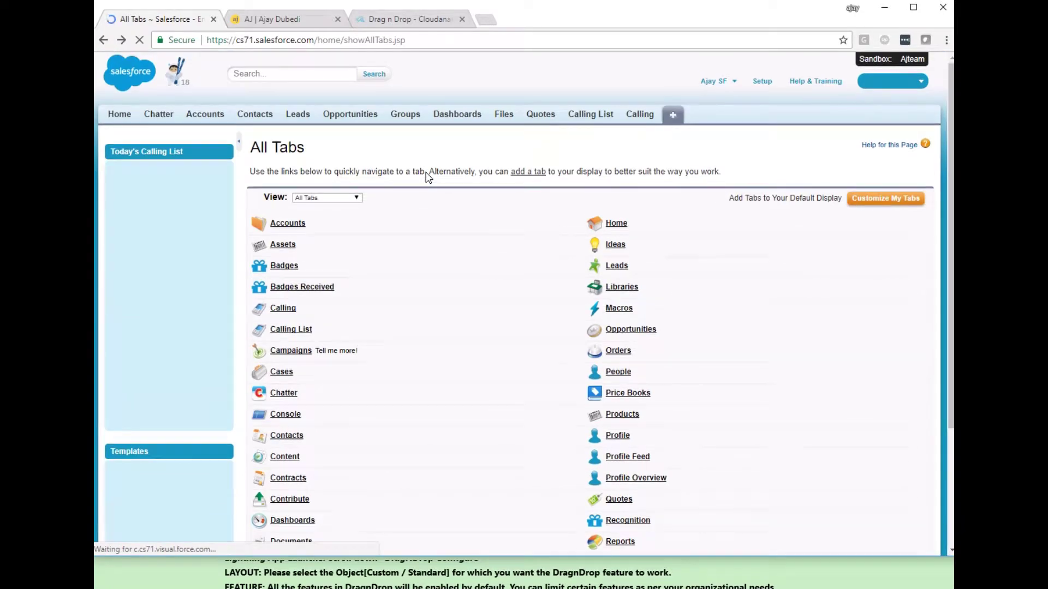
left_click(202, 115)
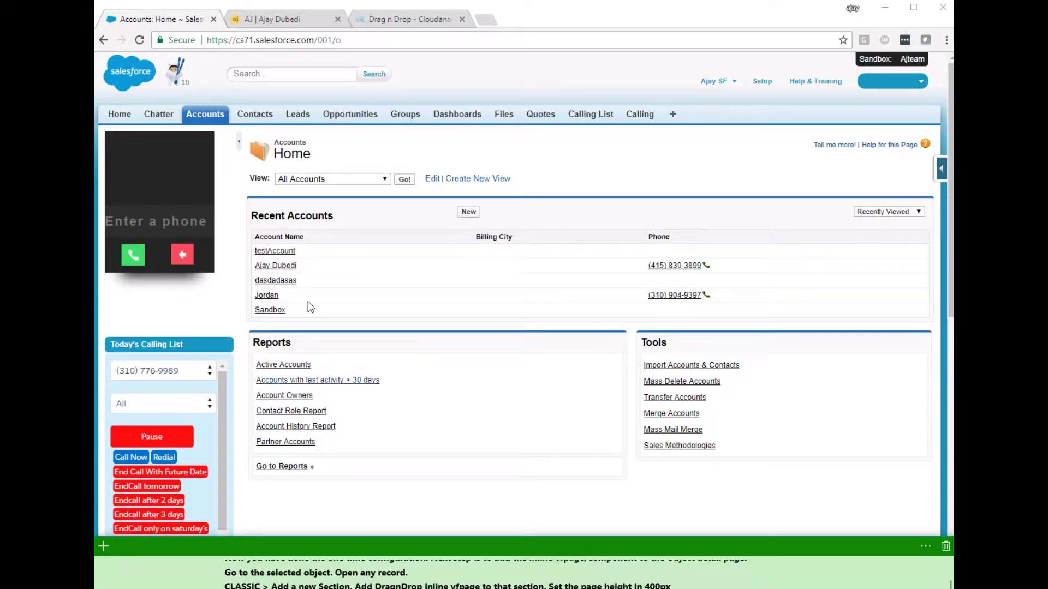
left_click(281, 253)
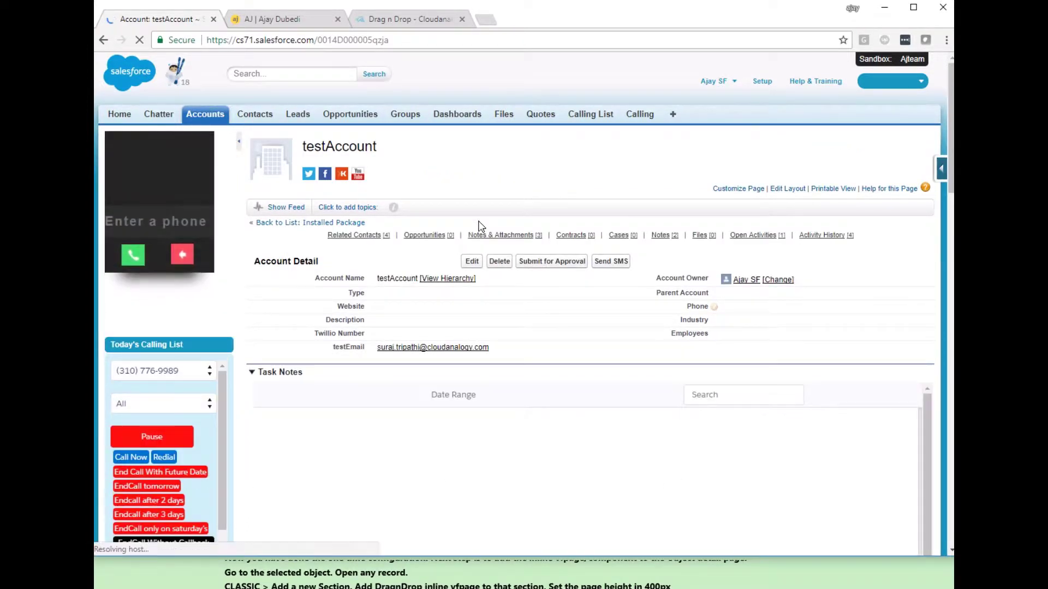
scroll(554, 244, "down", 1)
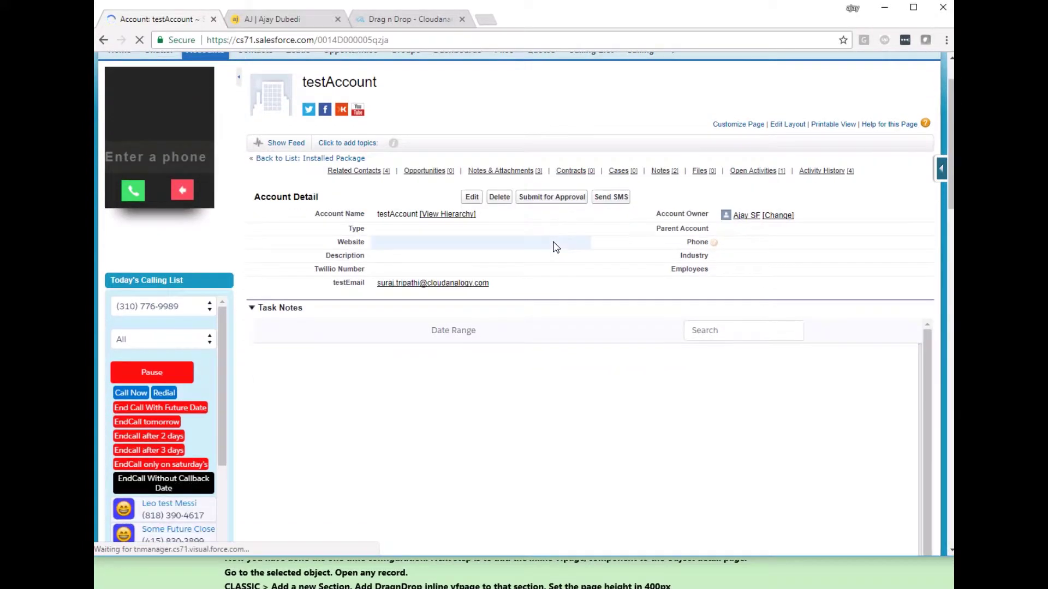
scroll(554, 246, "down", 7)
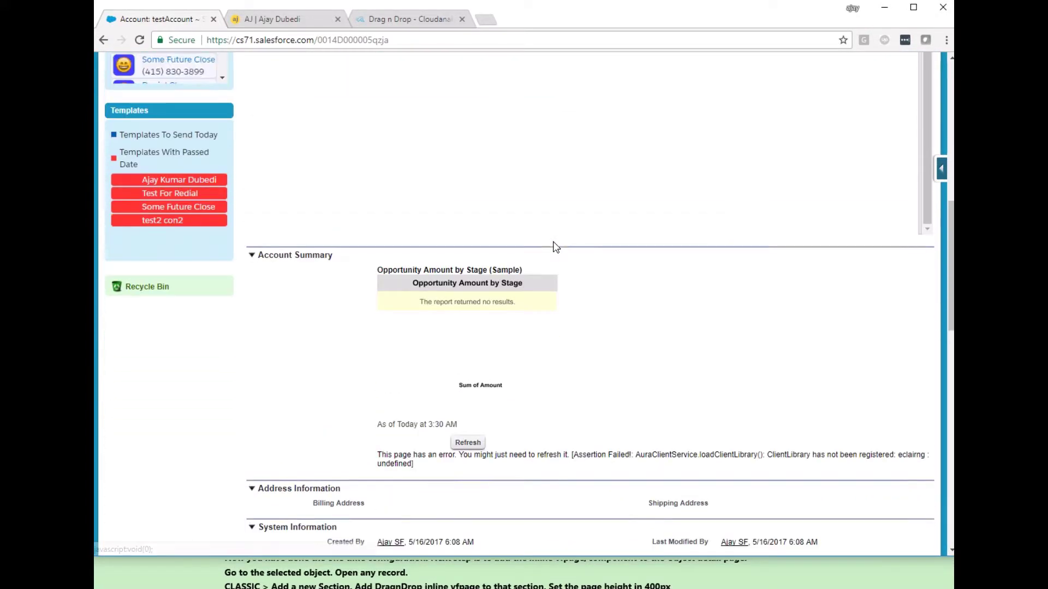
left_click(817, 188)
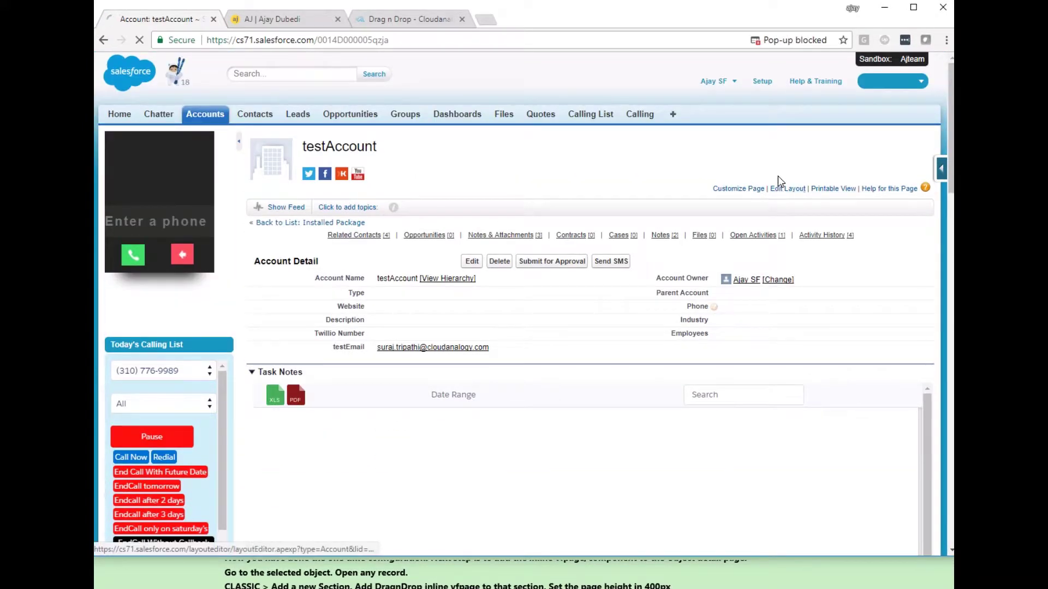
- Add a one-column Drag N Drop section above Task Notes in the Account layout
left_click(780, 180)
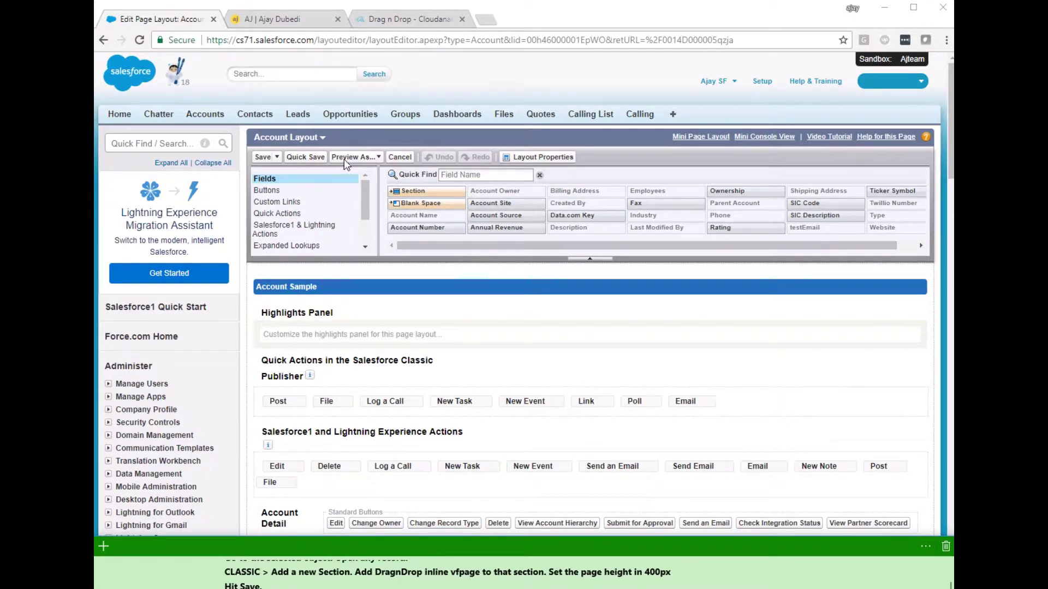
scroll(320, 246, "down", 2)
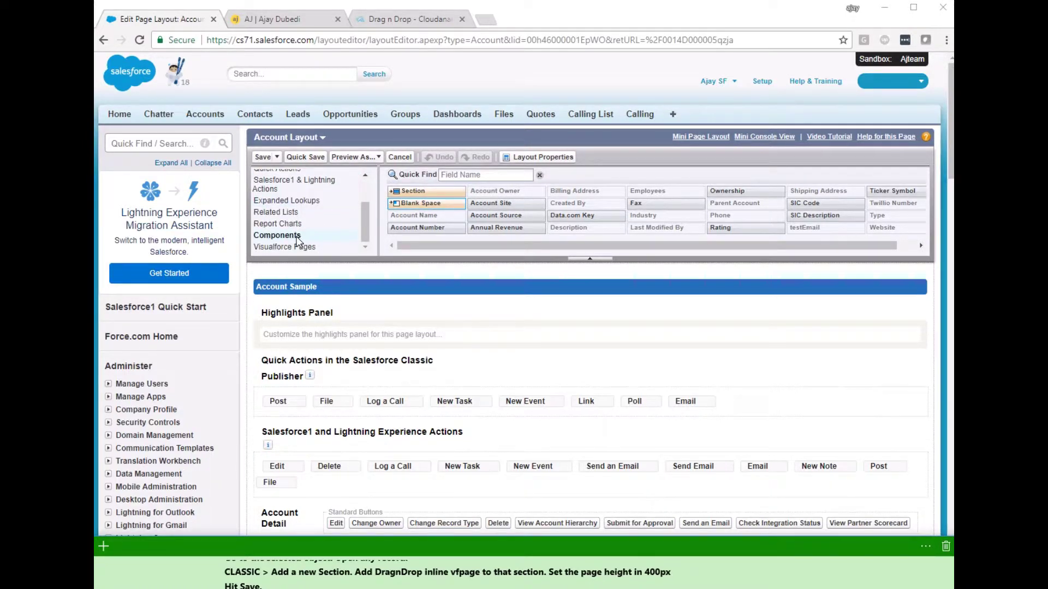
left_click(295, 246)
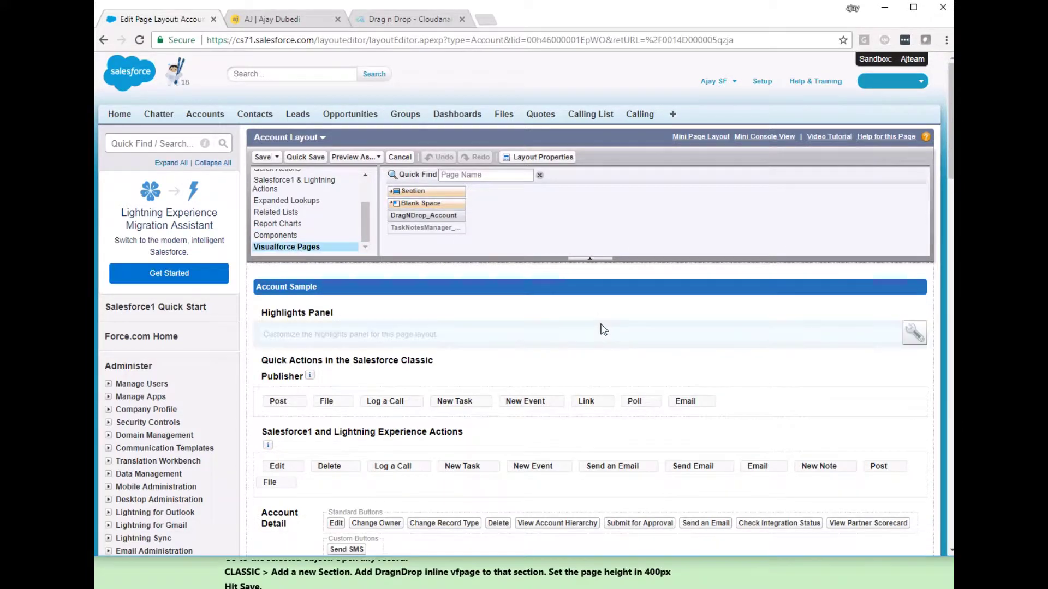
scroll(604, 331, "down", 7)
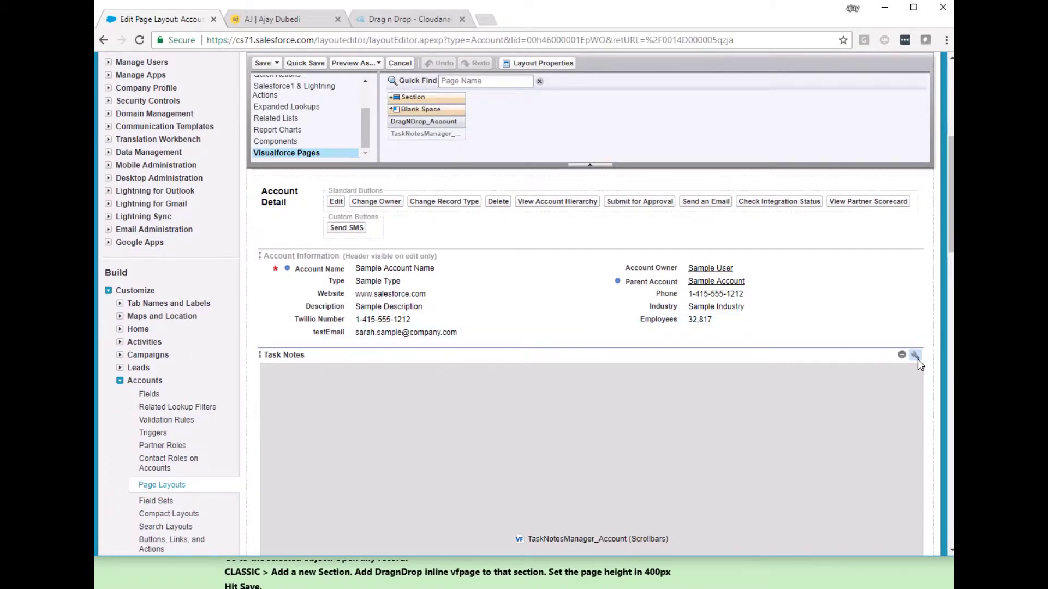
left_click_drag(408, 96, 399, 342)
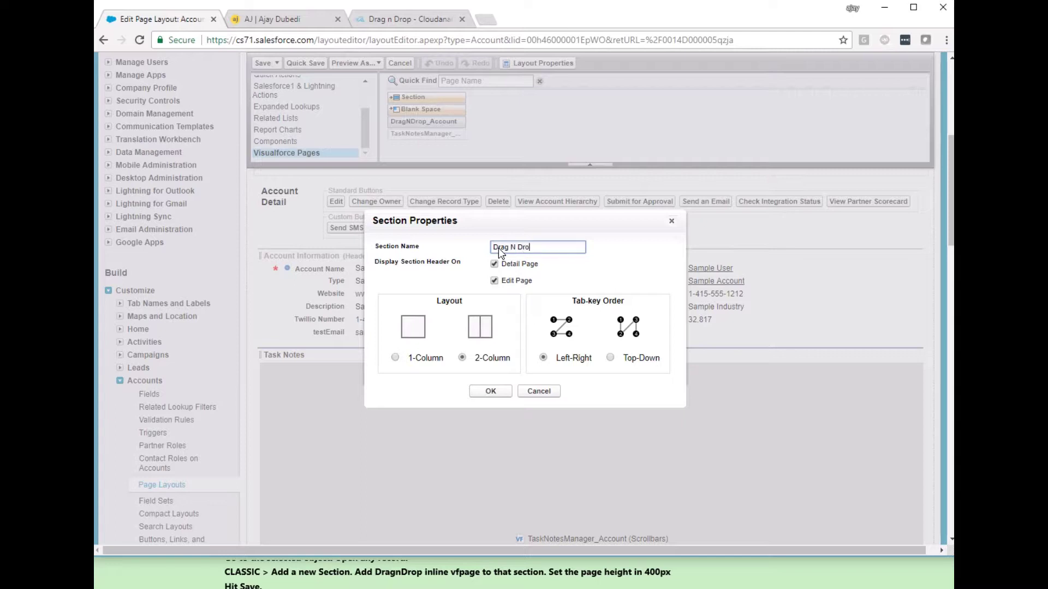
left_click(396, 357)
left_click(506, 394)
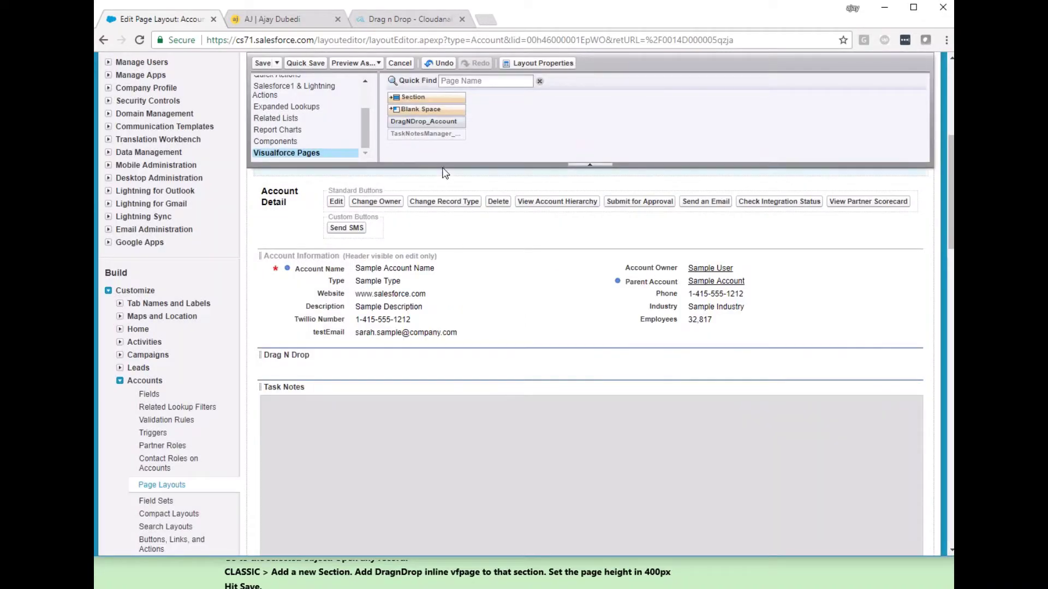
- Place DragNDrop_Account in the Drag N Drop section at 400 px height and save the layout
left_click_drag(424, 125, 423, 373)
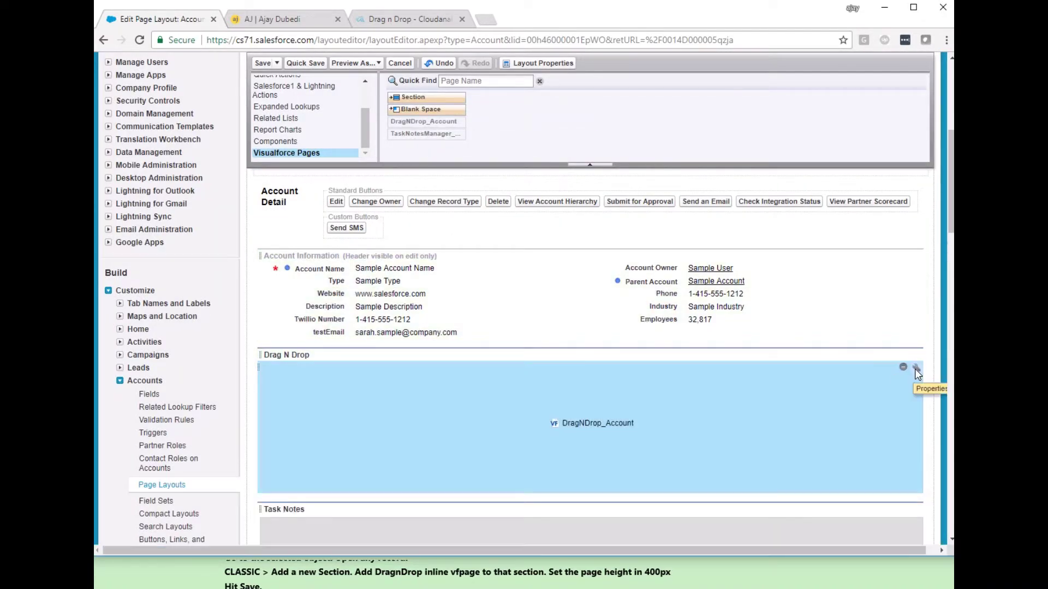
left_click(916, 369)
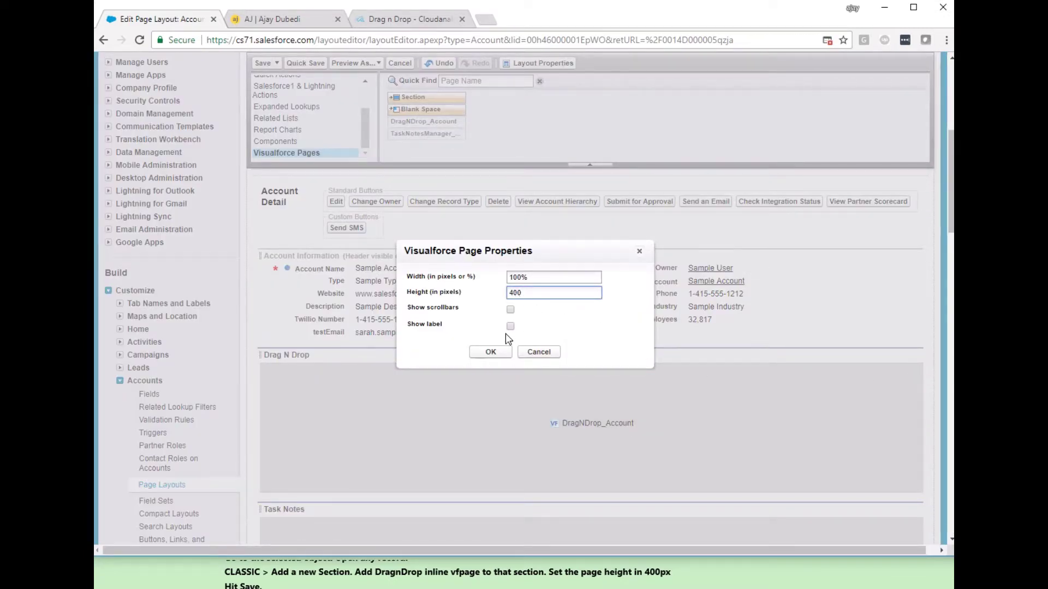
left_click(490, 352)
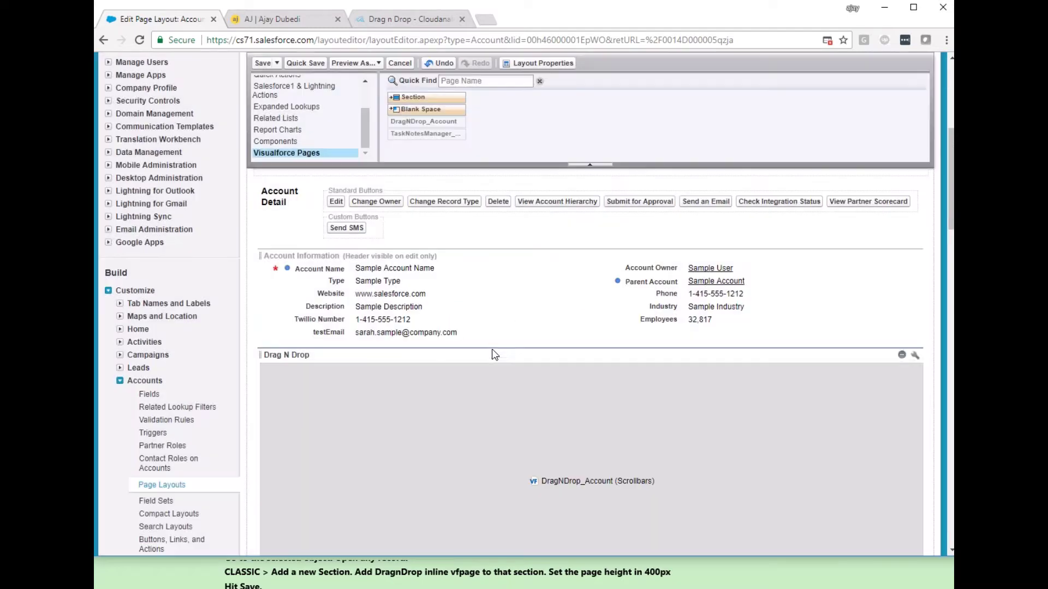
left_click(265, 63)
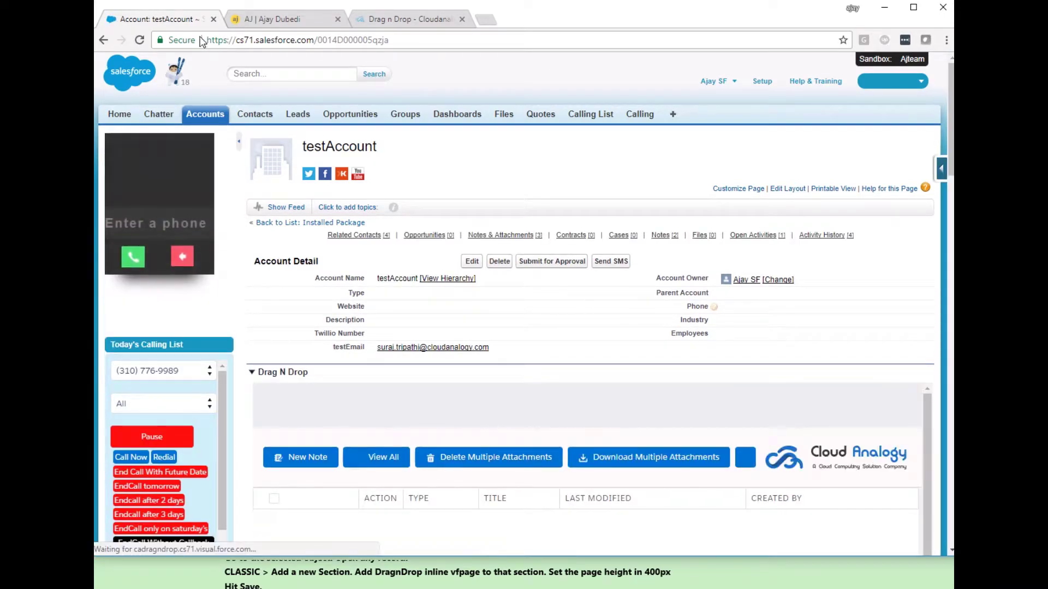
- Scroll through testAccount to review the Drag N Drop section and its notes and attachments
scroll(654, 221, "down", 2)
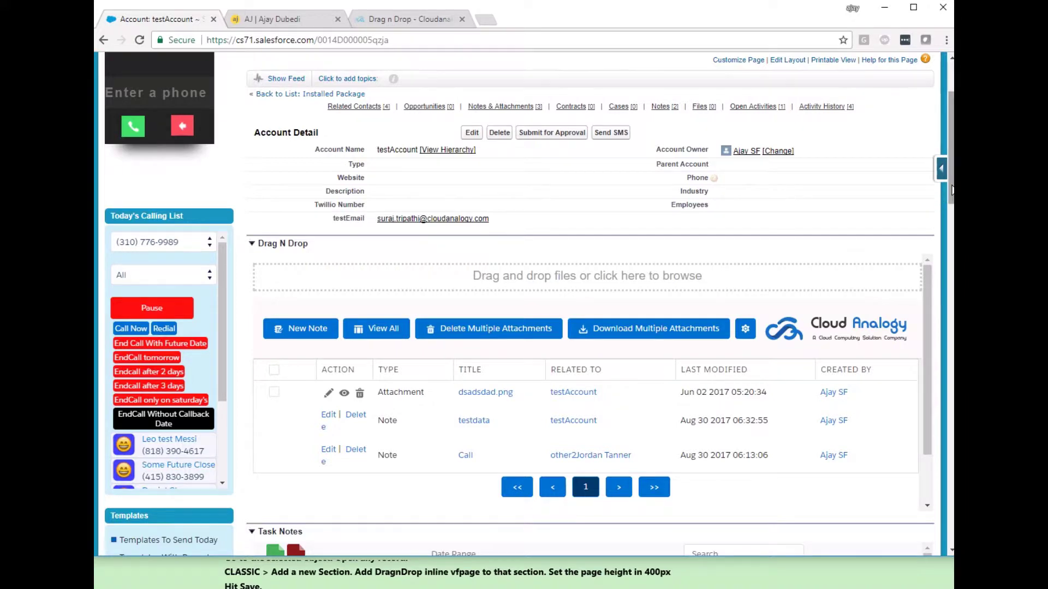
left_click_drag(952, 190, 952, 467)
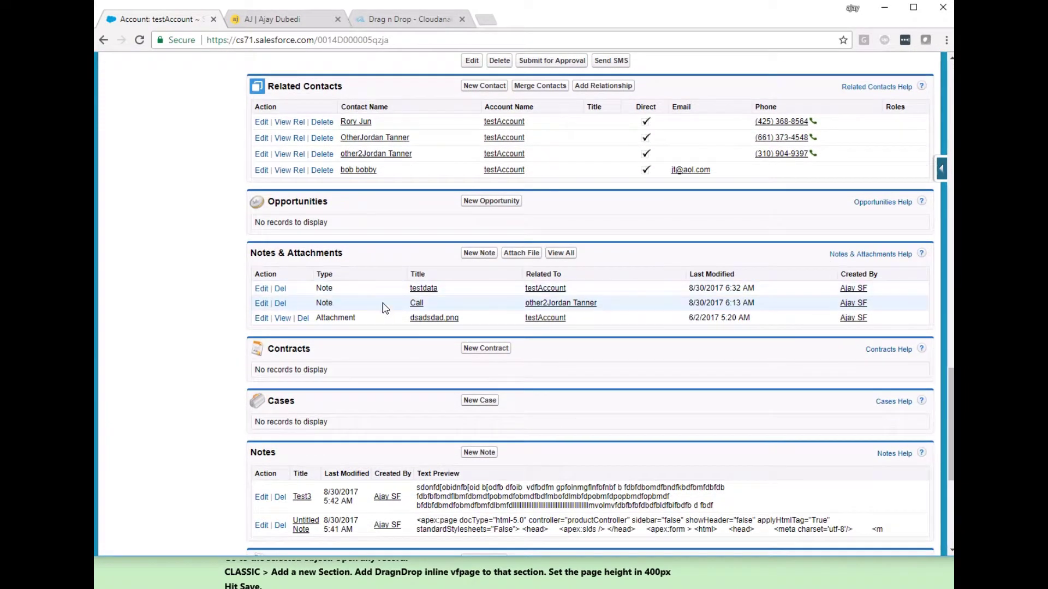
left_click_drag(949, 419, 925, 151)
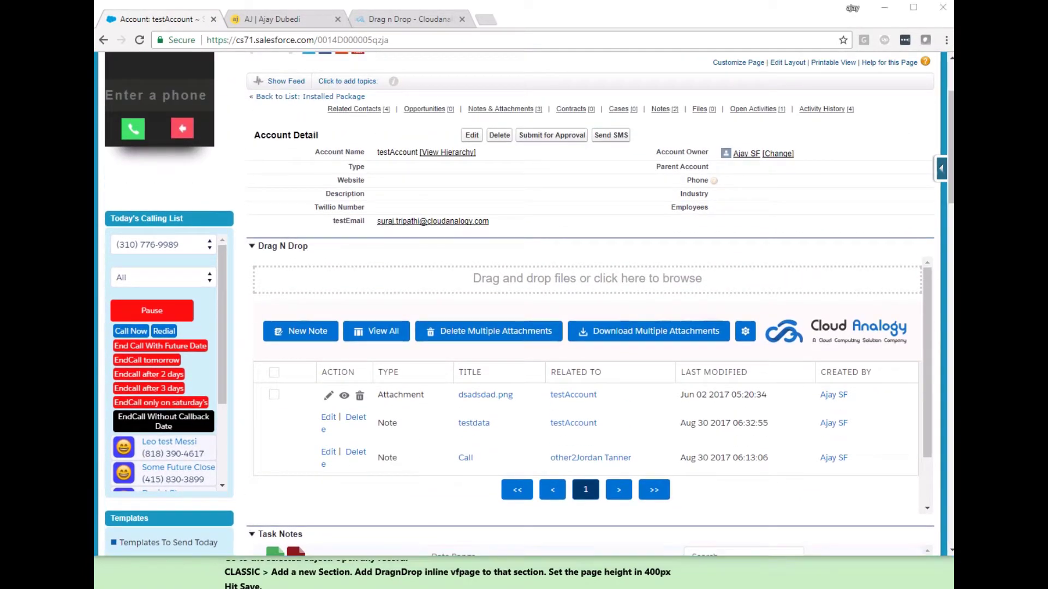
double_click(262, 573)
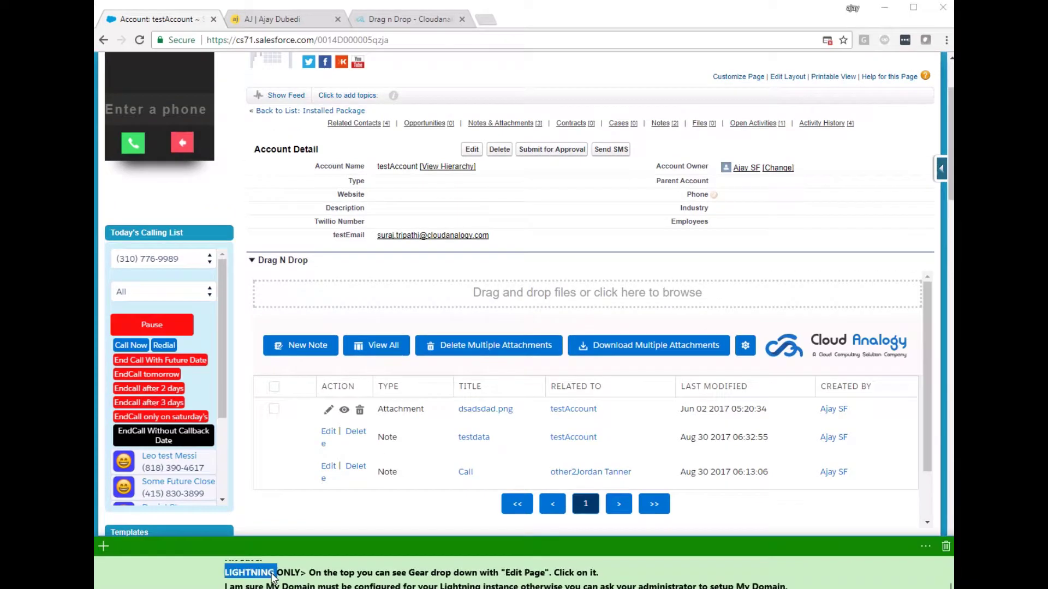
left_click(327, 574)
scroll(601, 219, "up", 3)
- Switch to Lightning Experience, then scroll through the App Launcher list and close it
left_click(716, 81)
left_click(700, 151)
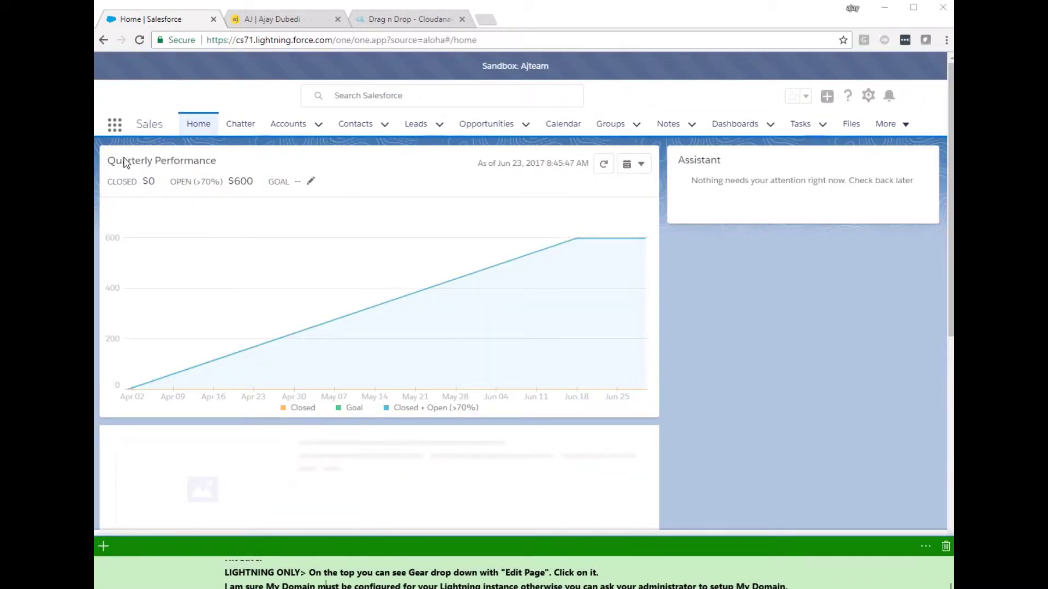
left_click(114, 124)
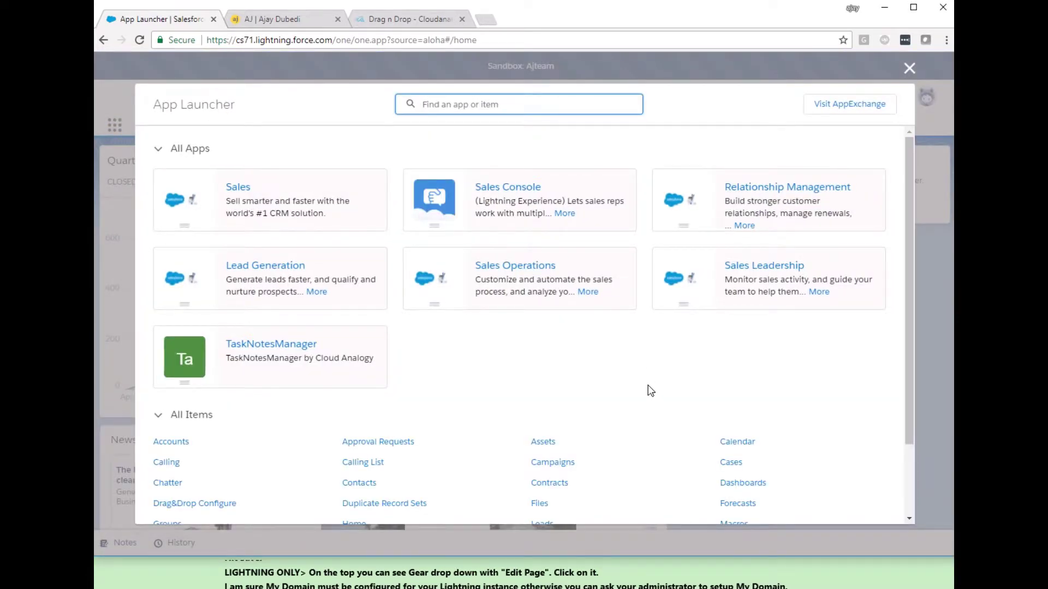
scroll(651, 390, "down", 1)
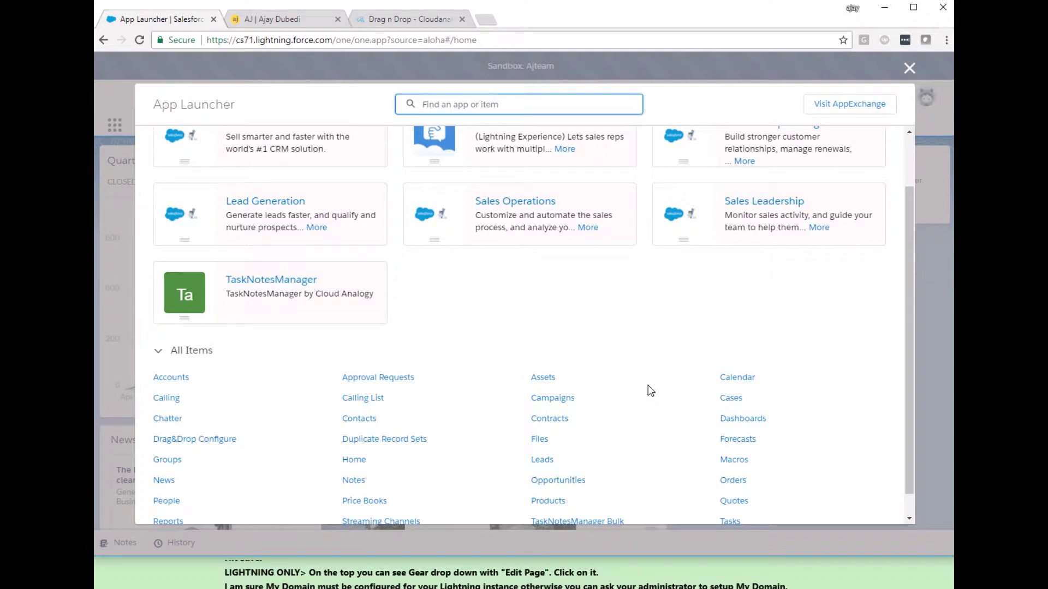
scroll(650, 391, "down", 1)
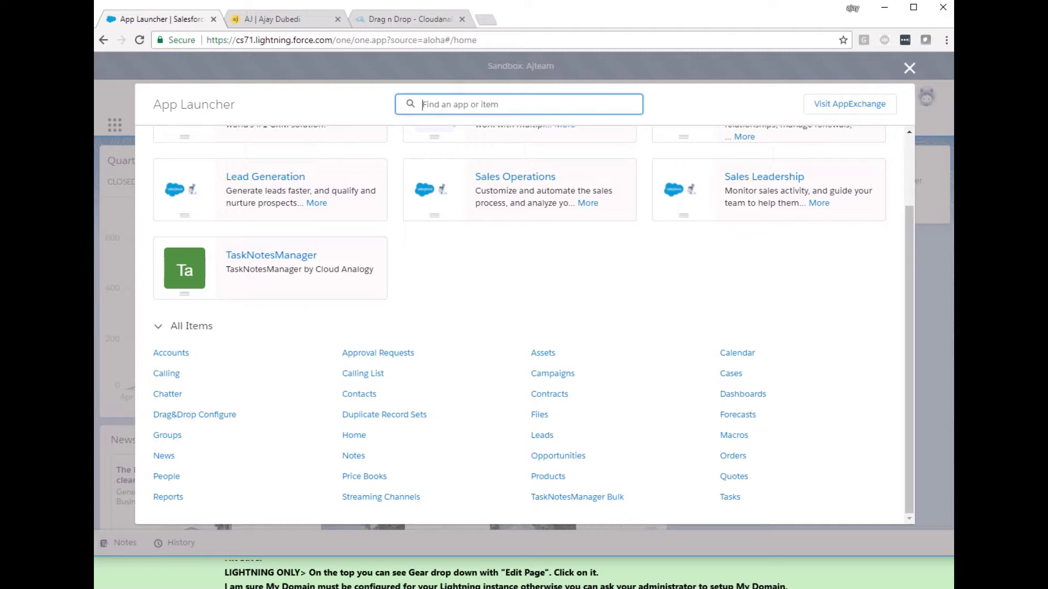
left_click(368, 264)
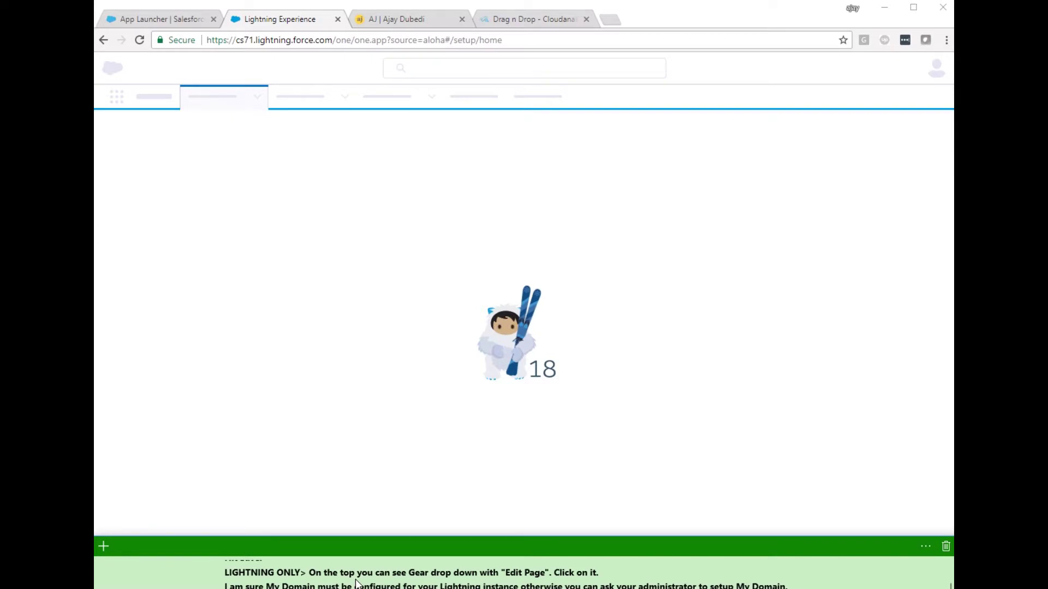
- Search Setup for 'pages' and go to the Visualforce Pages list
scroll(328, 576, "down", 2)
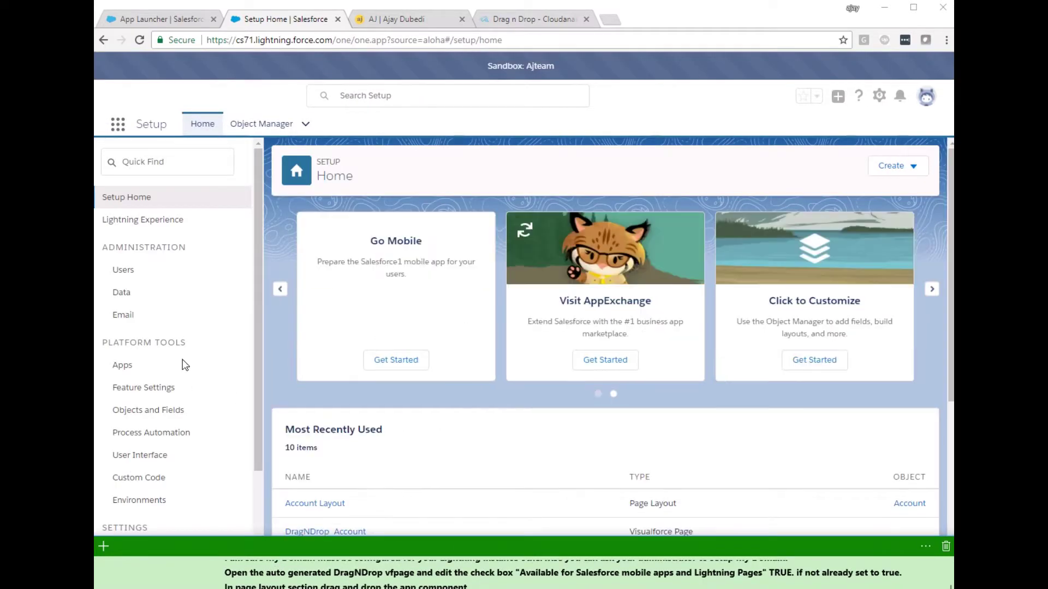
left_click(170, 159)
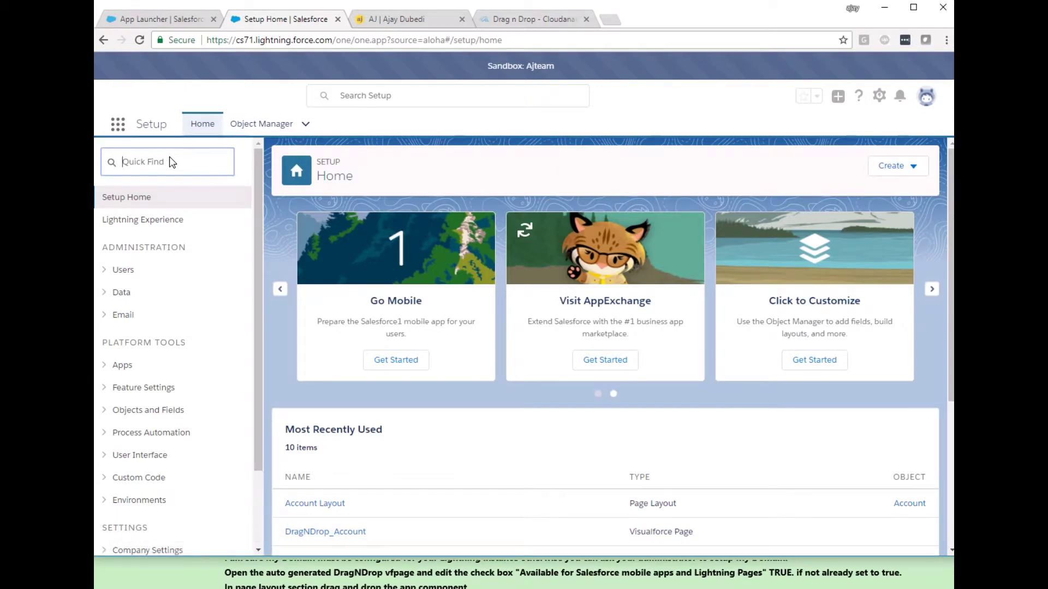
type("d")
key("BackSpace")
type("pages")
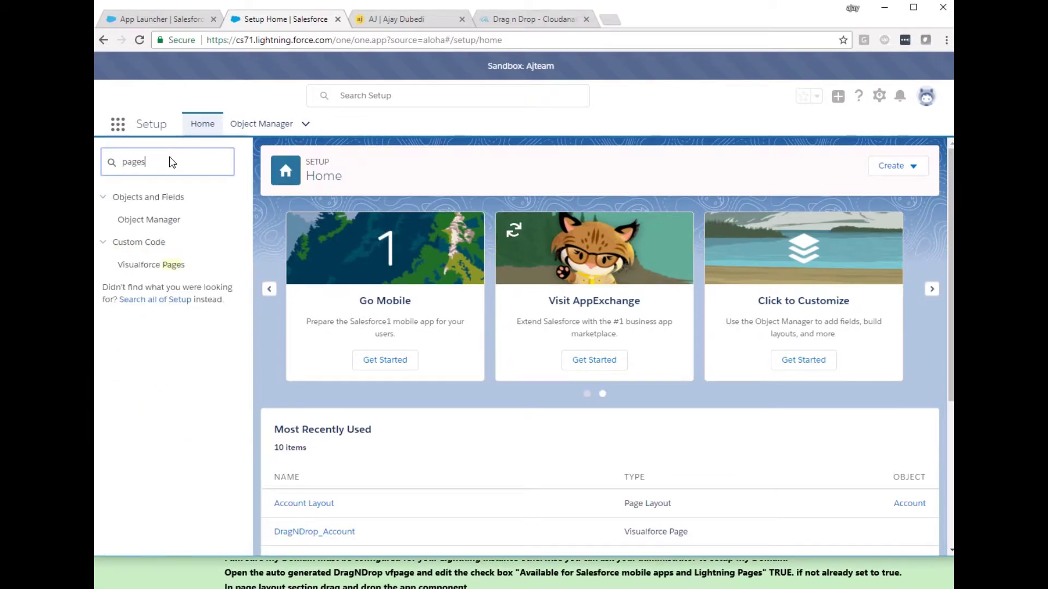
left_click(152, 271)
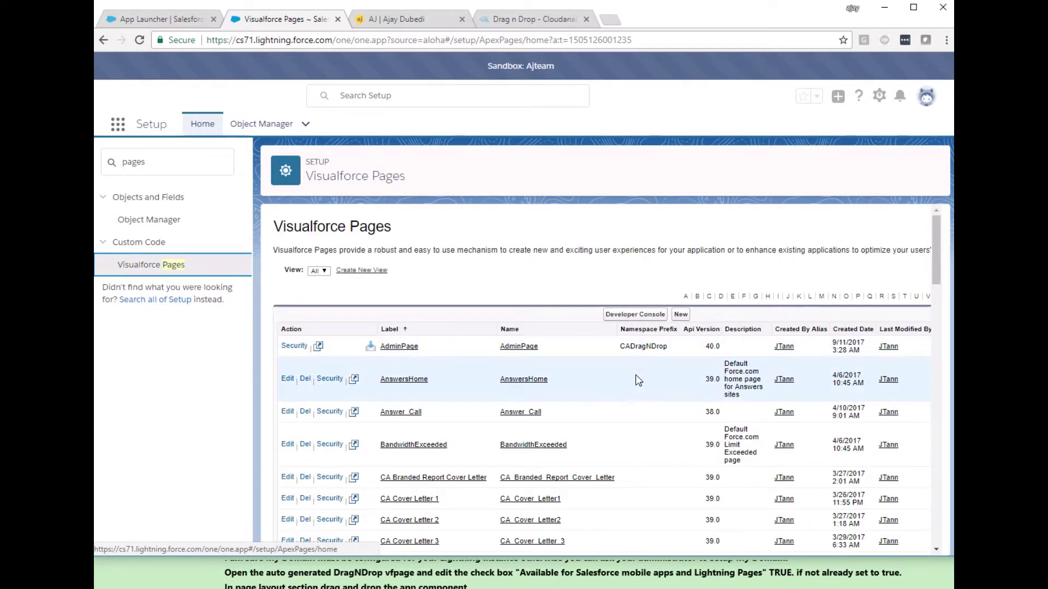
- Edit DragNDrop_Account and tick Available for Lightning Experience, Salesforce1 and Lightning Communities
left_click(722, 296)
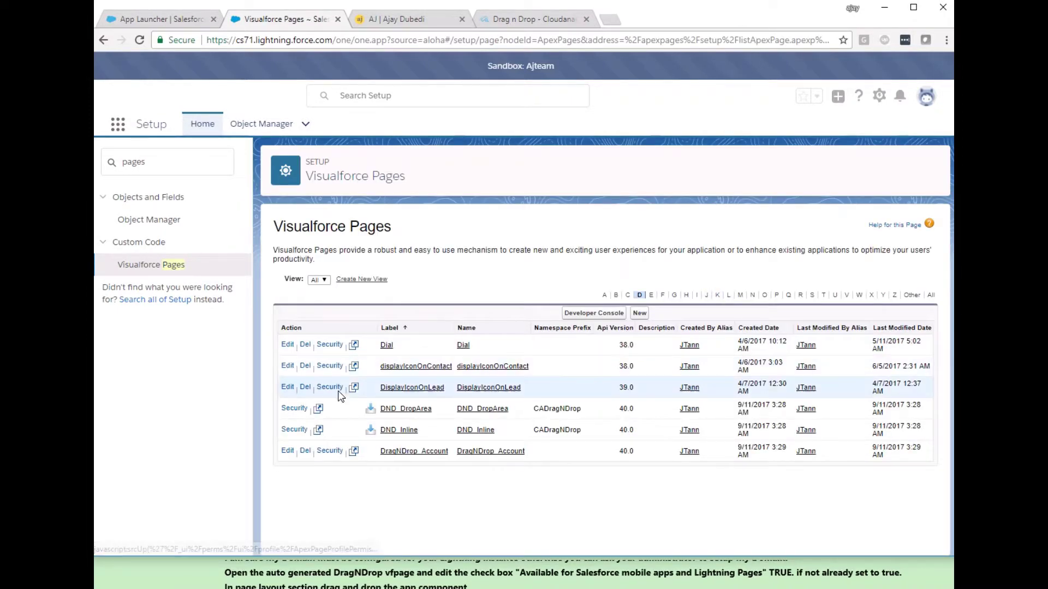
left_click(285, 452)
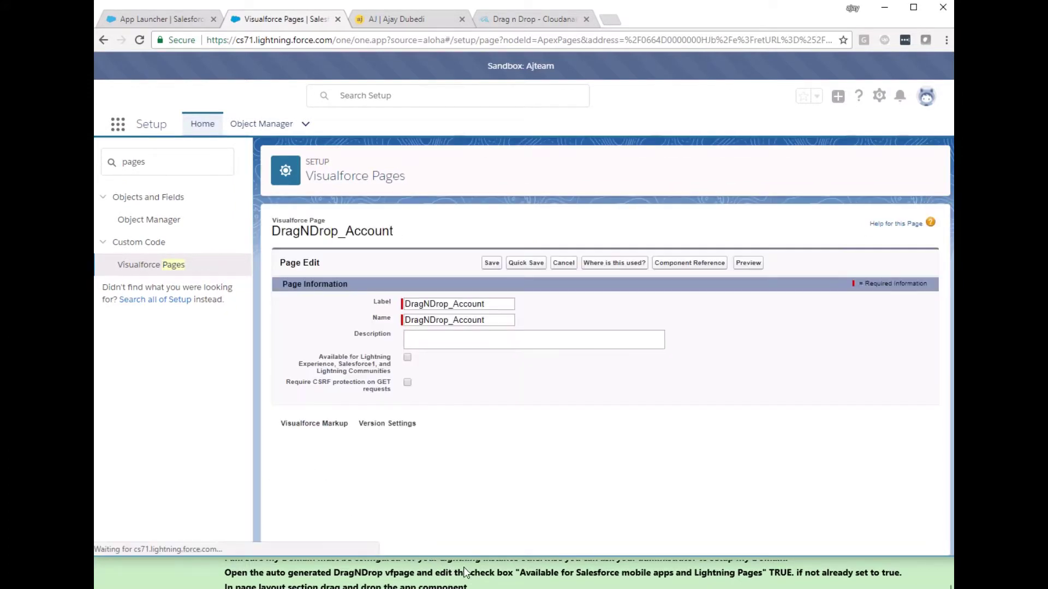
double_click(525, 573)
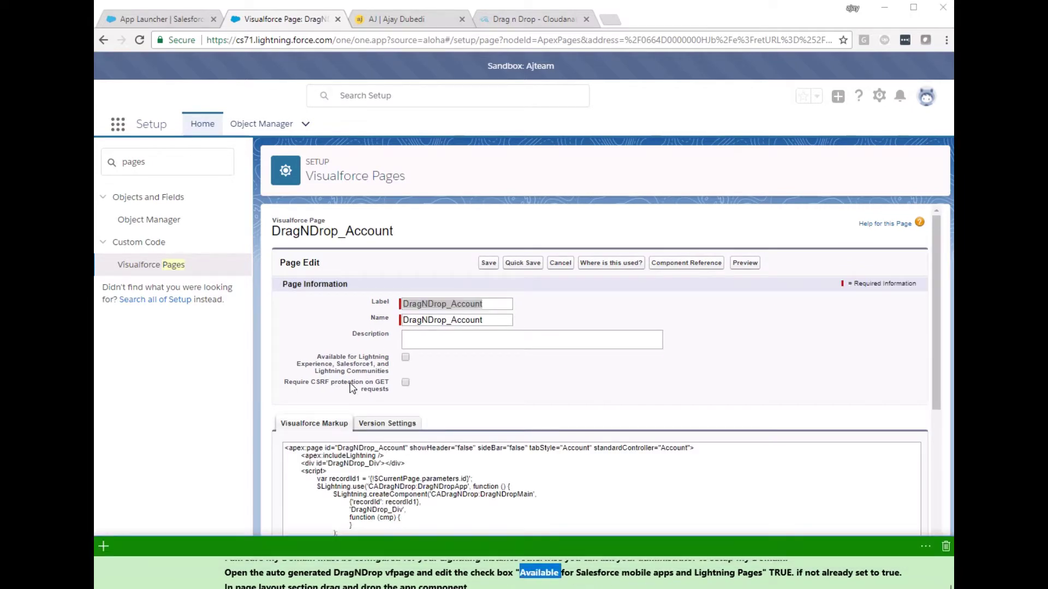
left_click(407, 359)
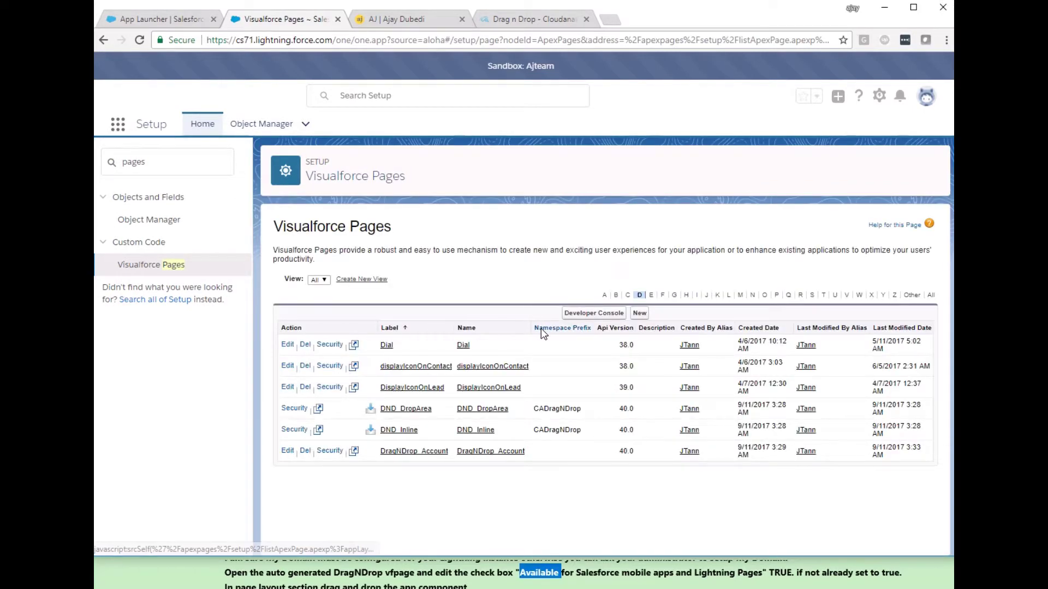
- From the testAccount record, open its Account Record Page in the Lightning App Builder
left_click(123, 124)
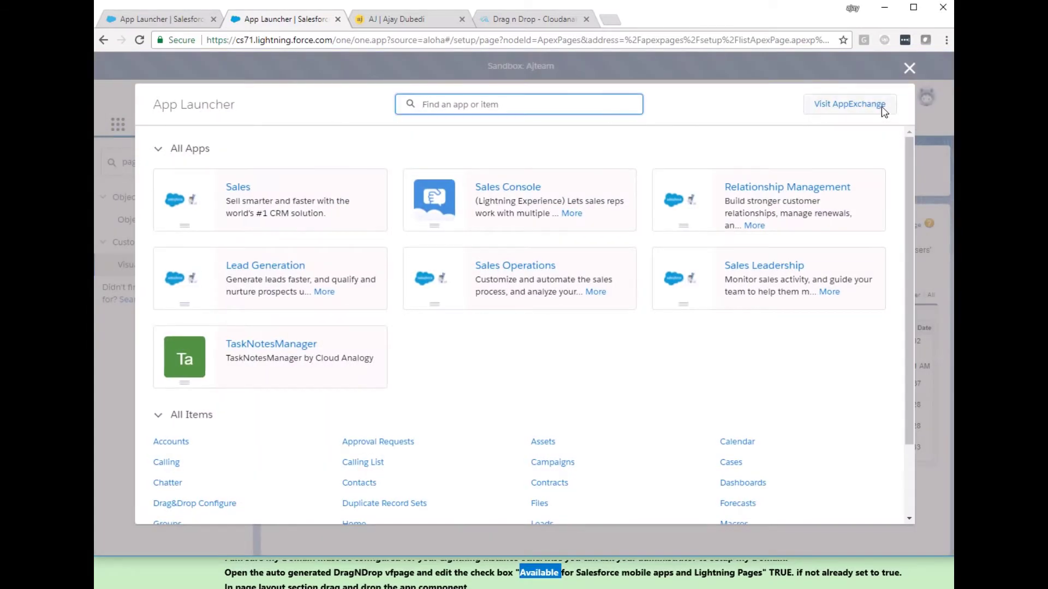
left_click(182, 441)
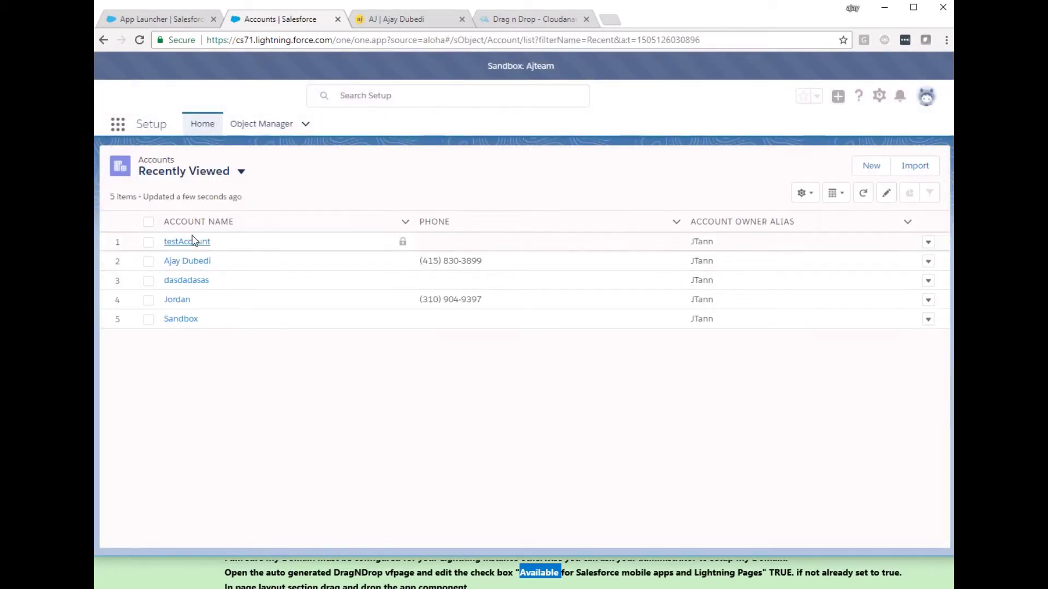
left_click(190, 240)
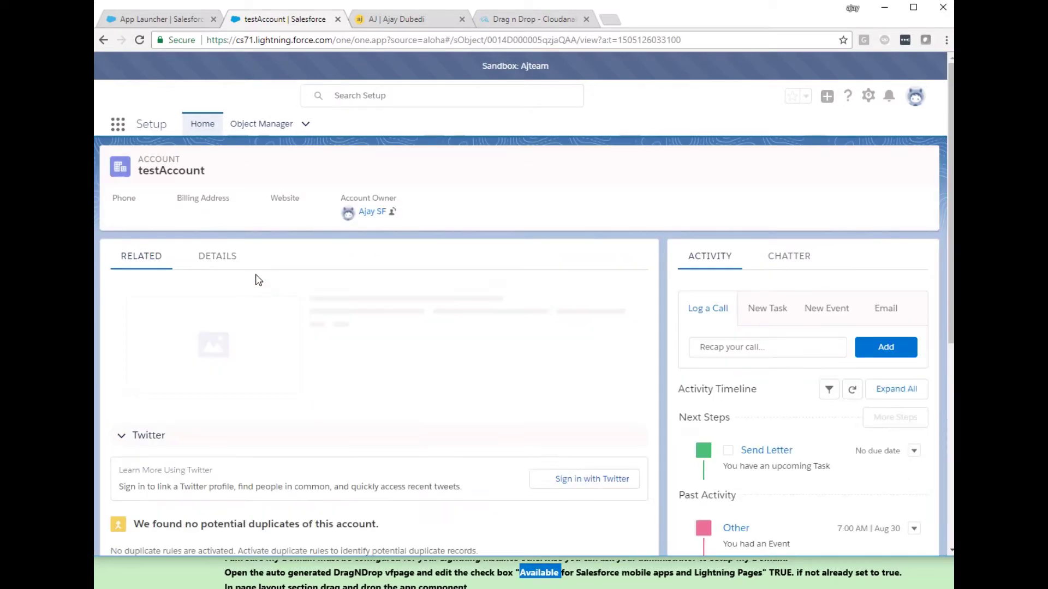
left_click(791, 176)
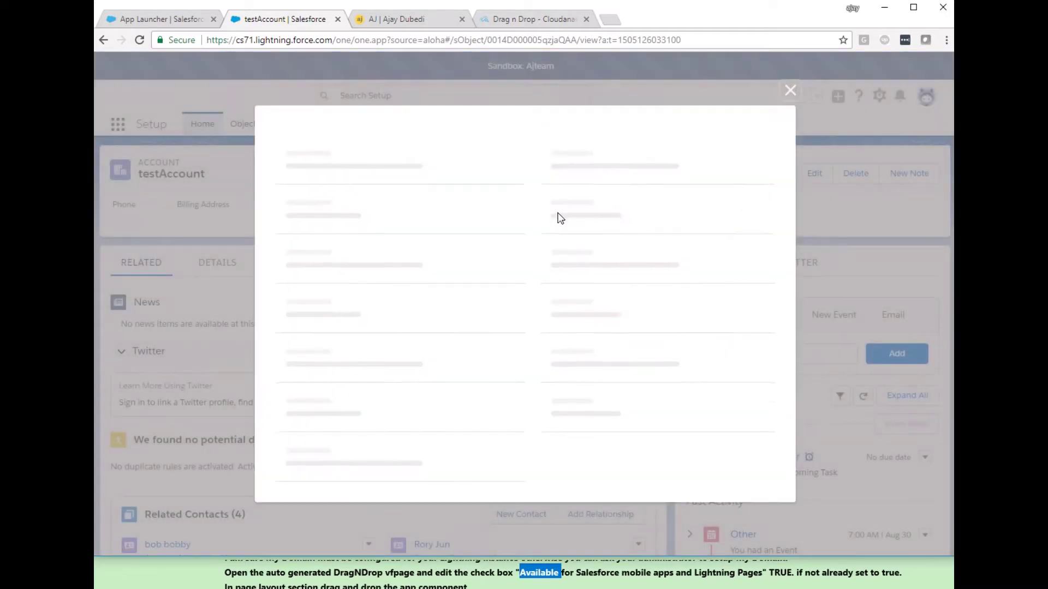
left_click(790, 68)
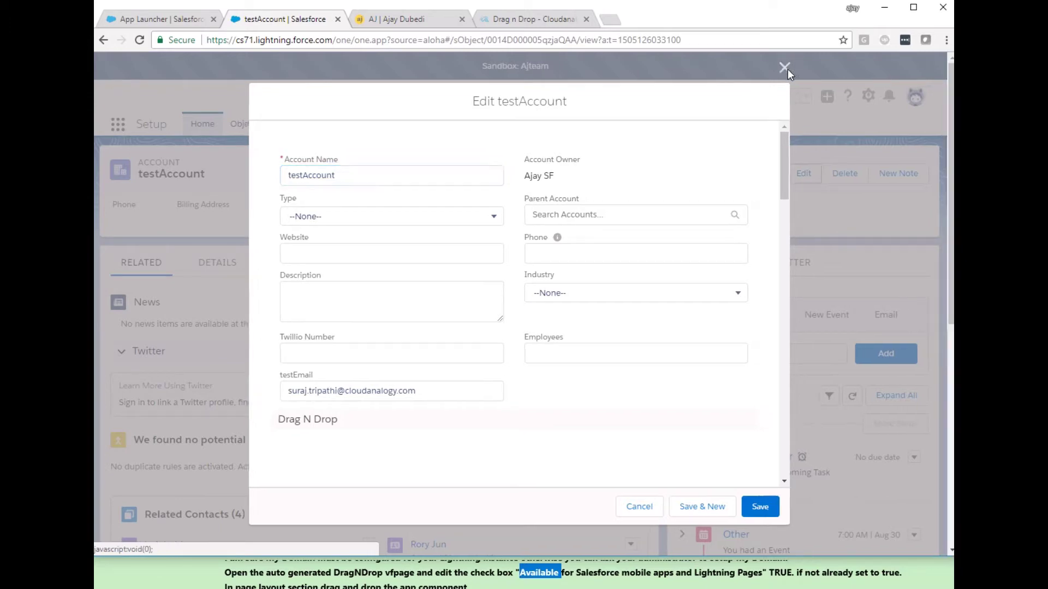
left_click(867, 97)
left_click(814, 187)
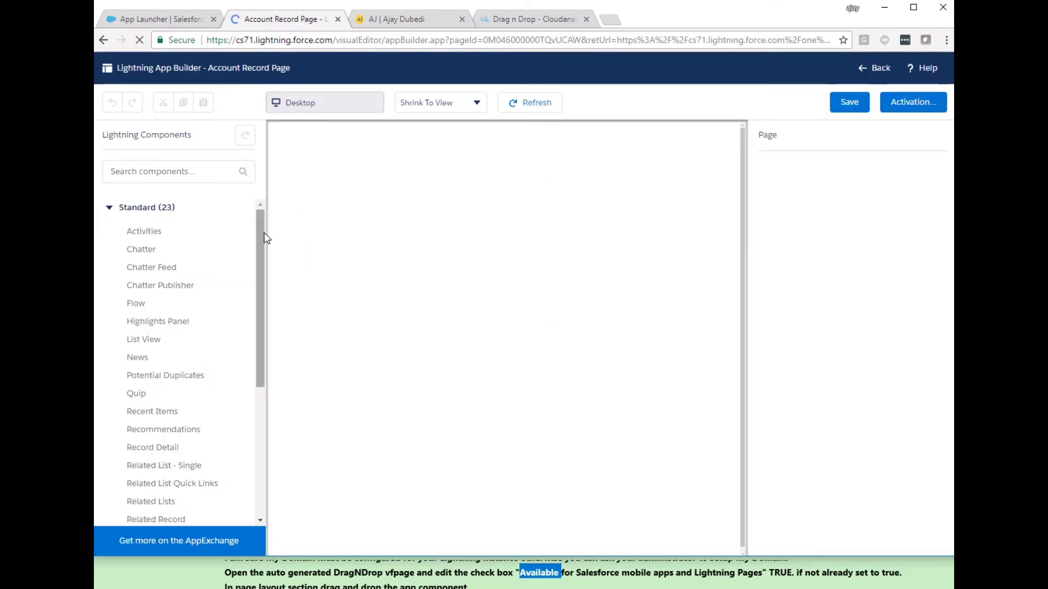
- Place a Visualforce component showing DragNDrop_Account at 300 px height and save the page
left_click_drag(260, 267, 259, 399)
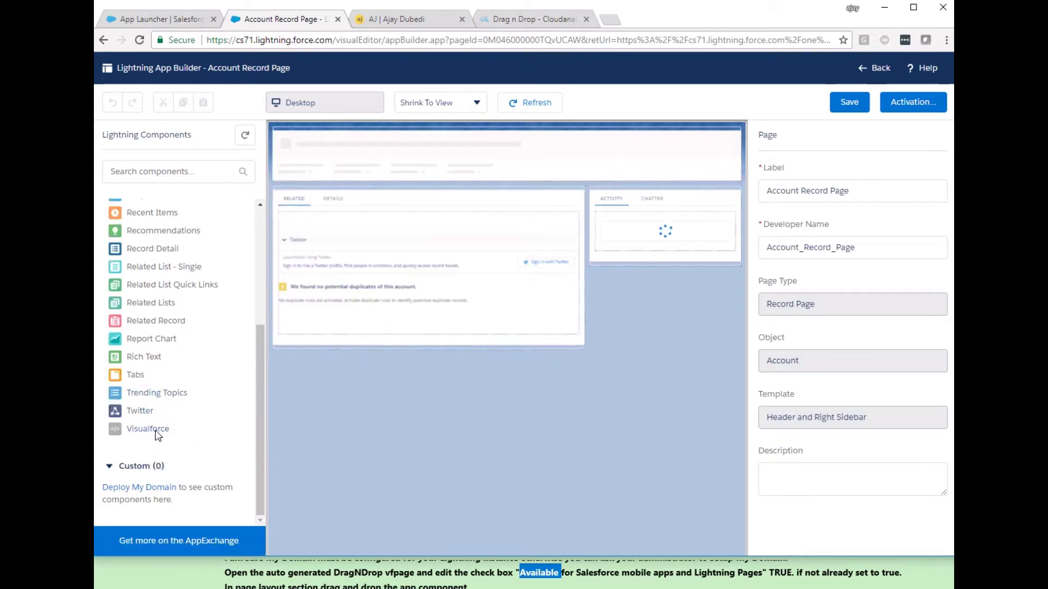
left_click(343, 200)
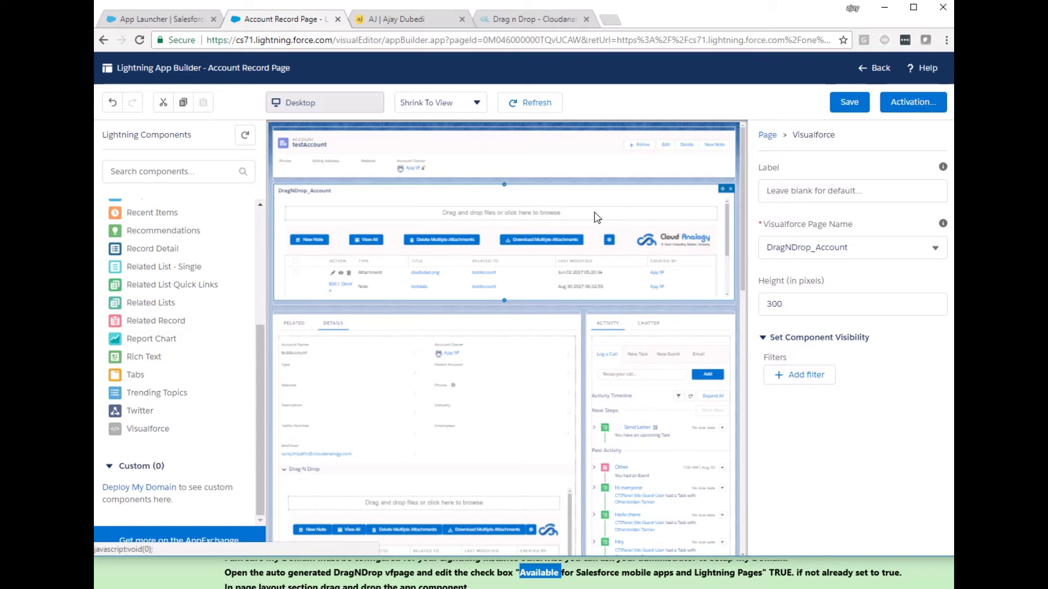
scroll(597, 218, "down", 1)
left_click_drag(582, 178, 456, 437)
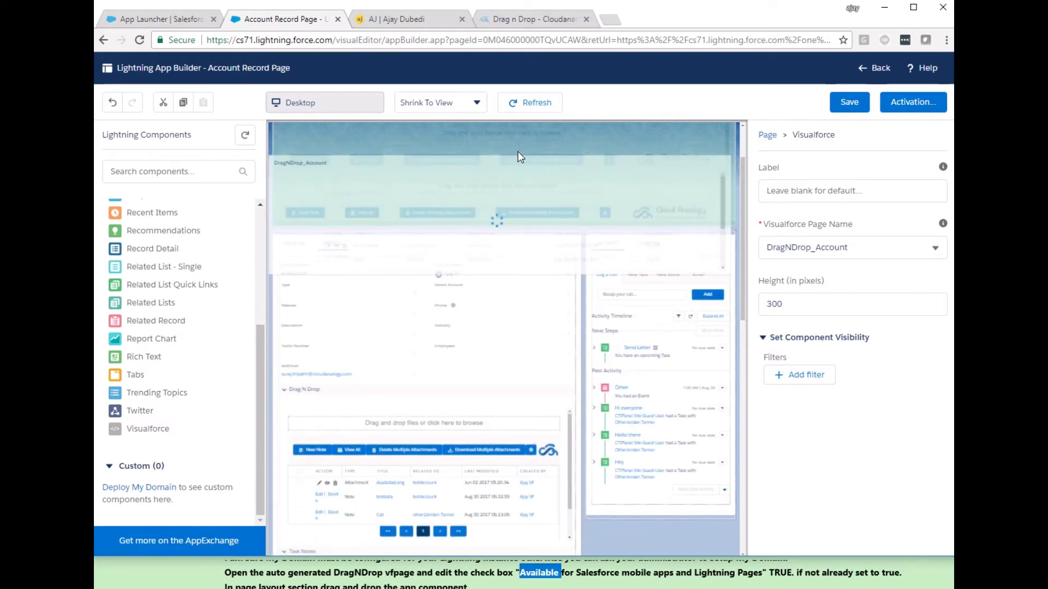
scroll(513, 362, "down", 2)
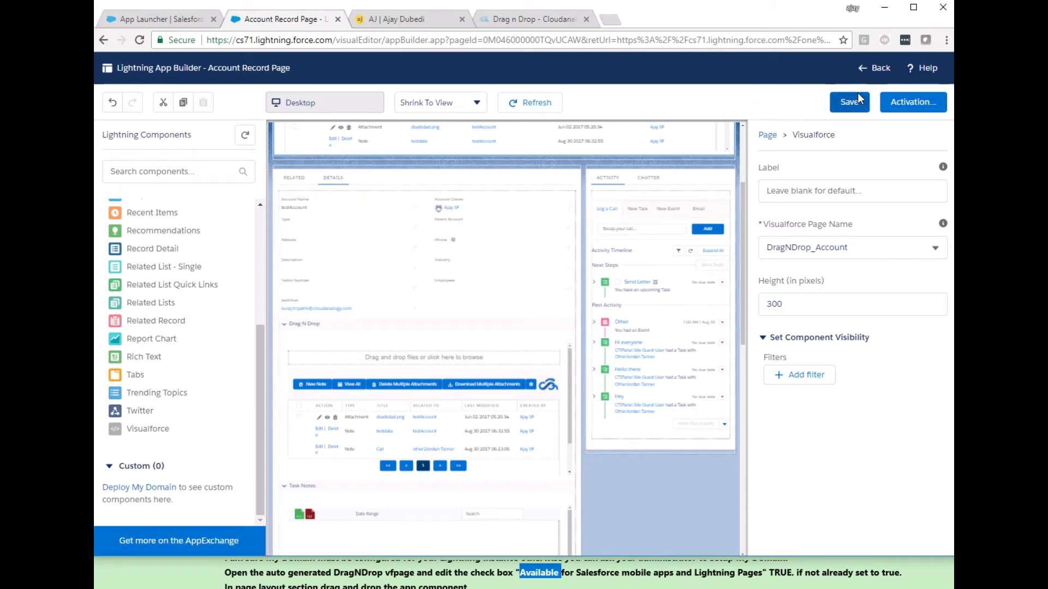
left_click(461, 583)
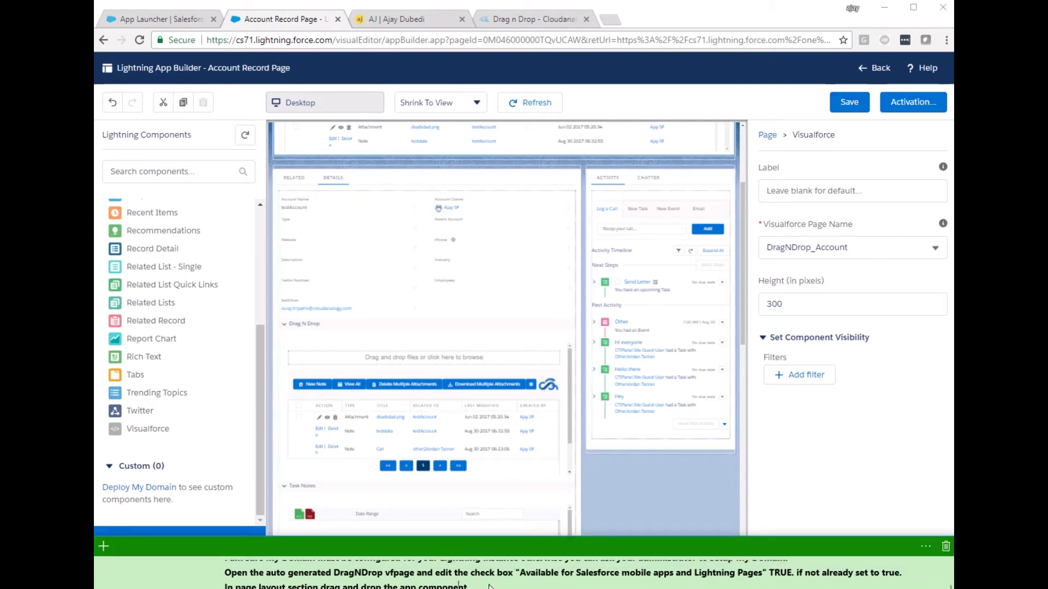
scroll(487, 578, "down", 1)
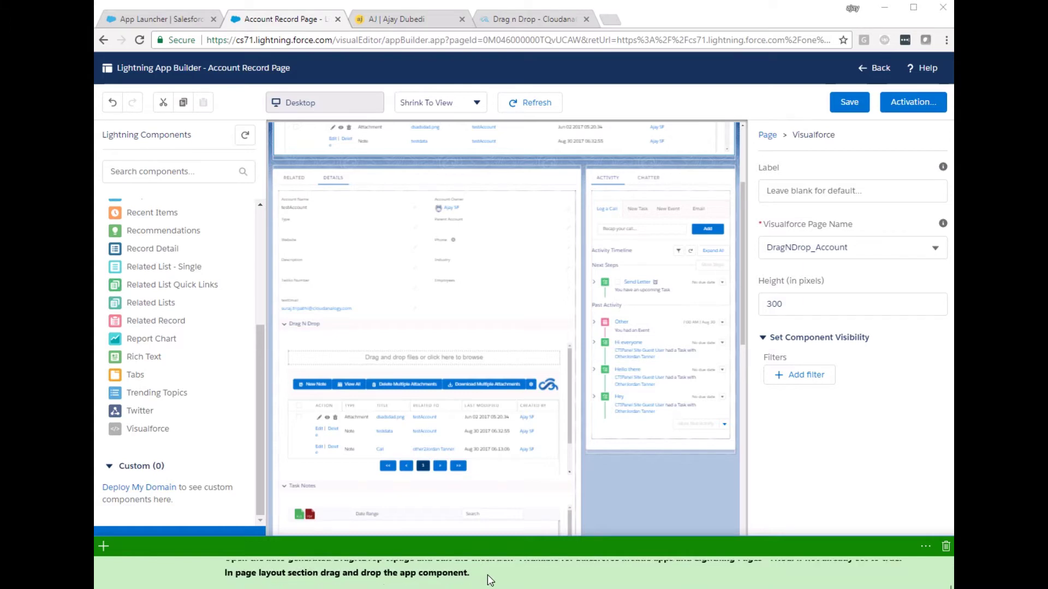
scroll(488, 579, "down", 1)
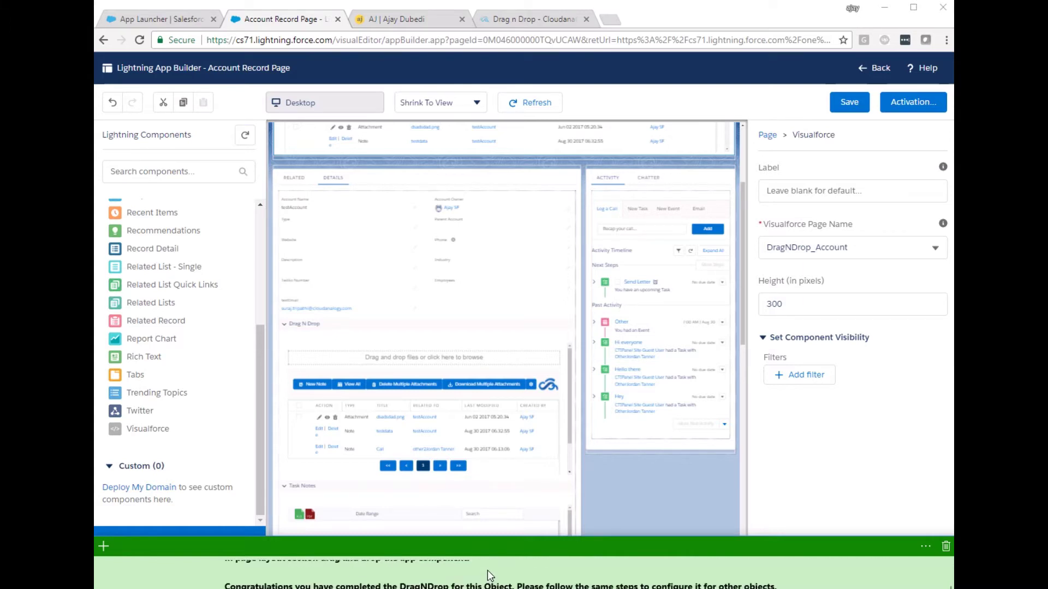
left_click(913, 108)
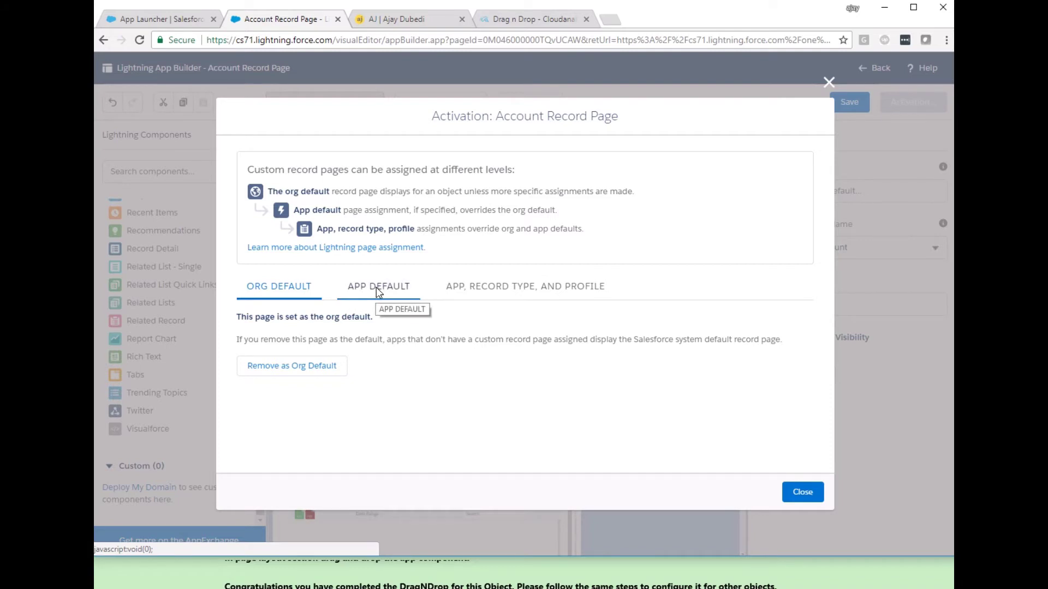
left_click(802, 492)
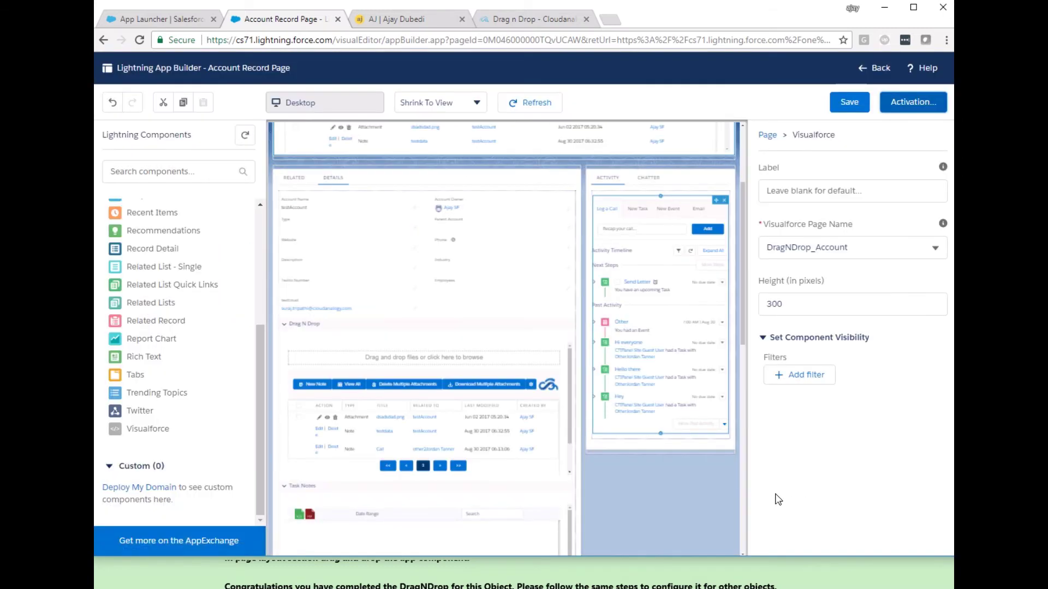
left_click(569, 575)
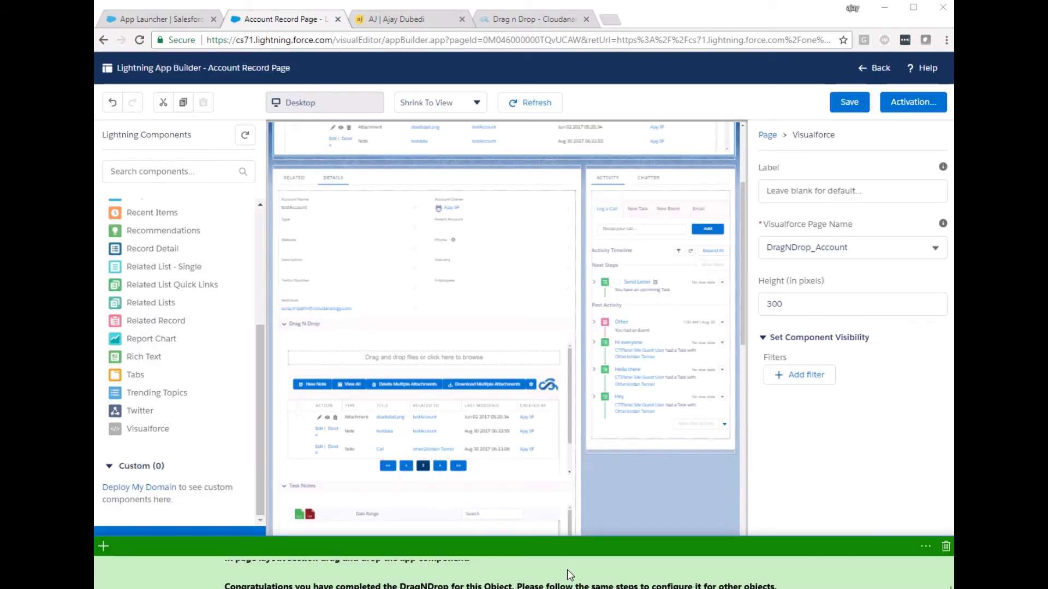
scroll(570, 575, "down", 1)
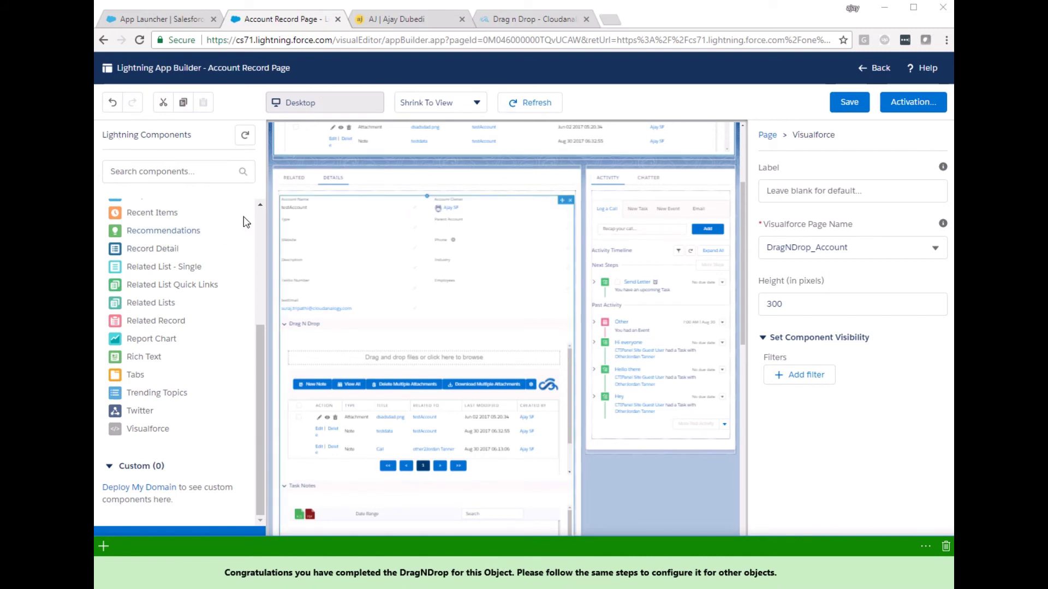
scroll(251, 218, "up", 4)
- Back on testAccount's Details tab, review the Drag N Drop section listing dsadsdad.png and notes
left_click(872, 68)
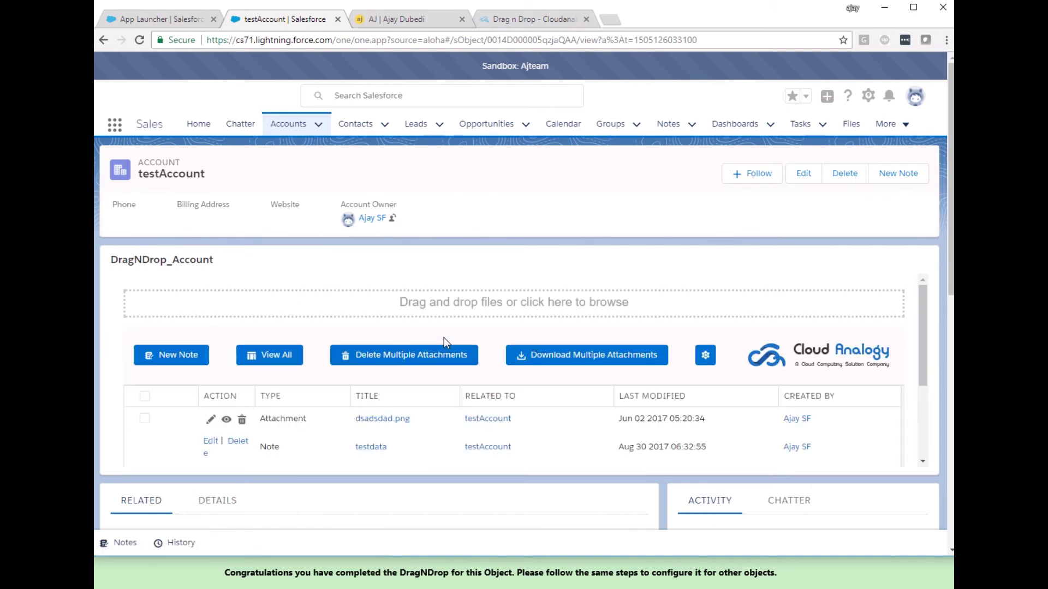
left_click(215, 503)
scroll(362, 452, "down", 10)
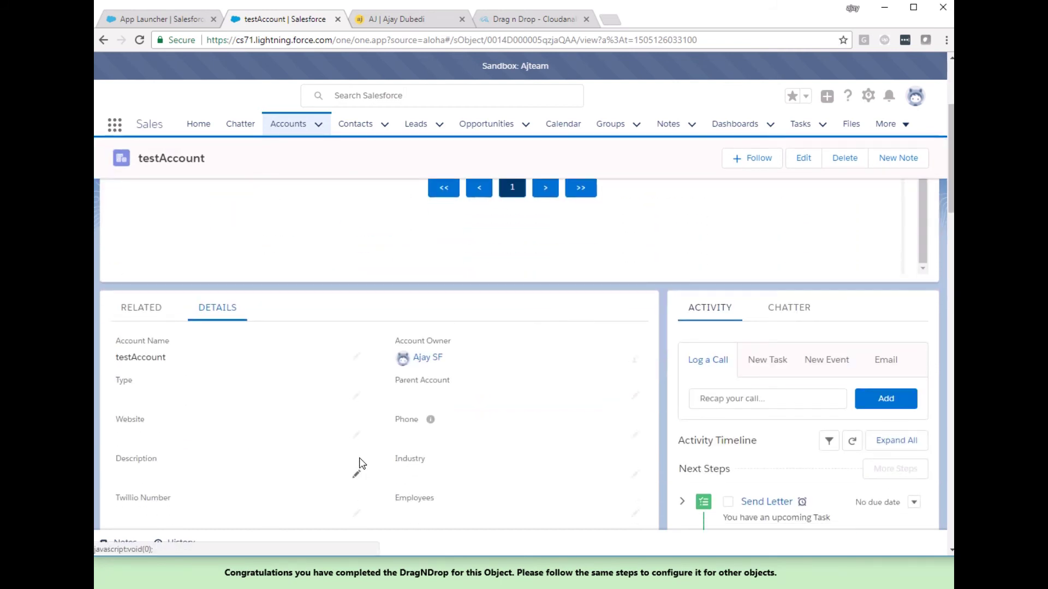
scroll(313, 383, "down", 3)
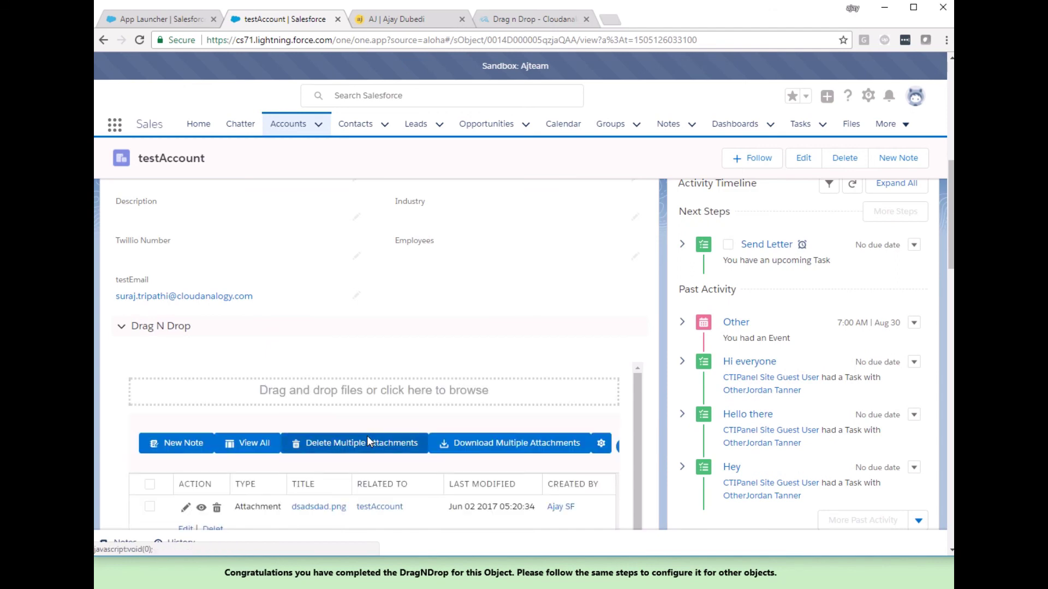
scroll(367, 437, "down", 2)
scroll(369, 440, "down", 2)
scroll(367, 438, "up", 10)
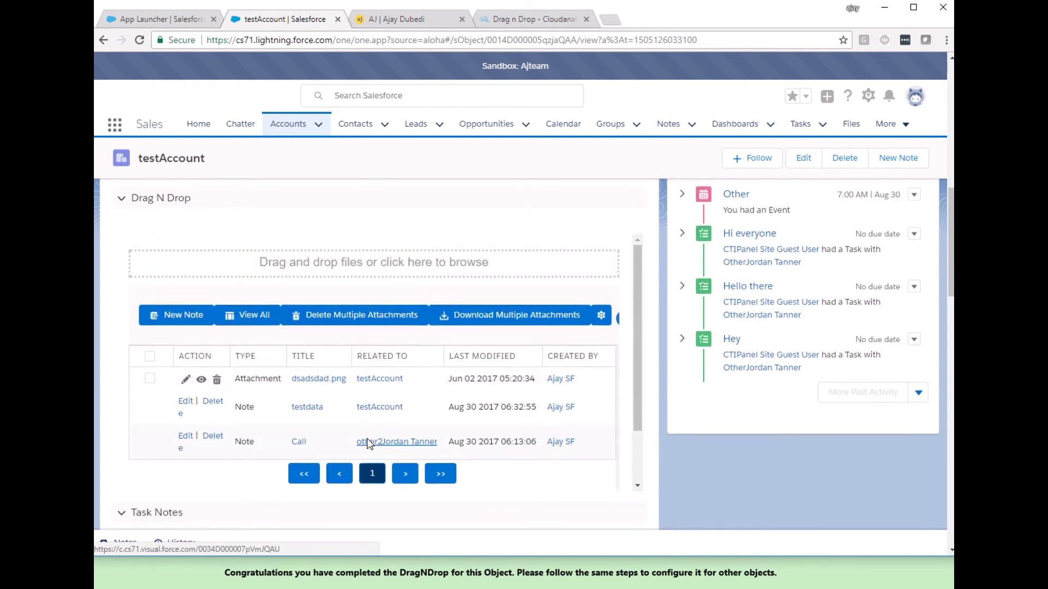